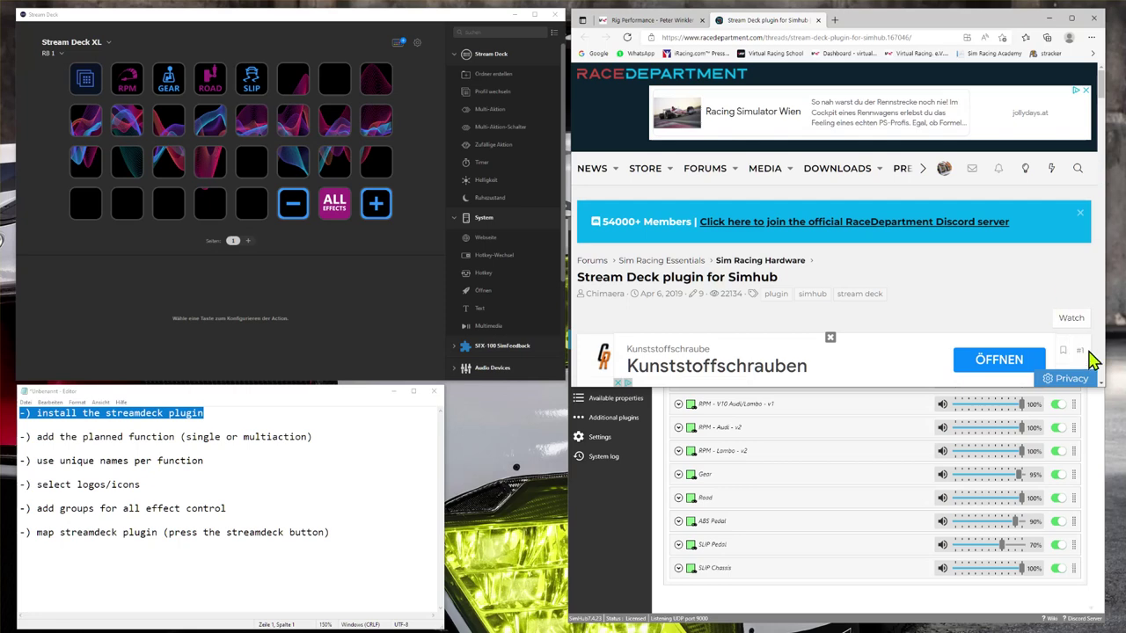
- Download the com.baptiewright.simhub.streamDeckPlugin file from the forum post and keep it despite the browser's security block
{"action": "scroll", "coordinate": [1100, 385], "scroll_direction": "down", "scroll_amount": 3}
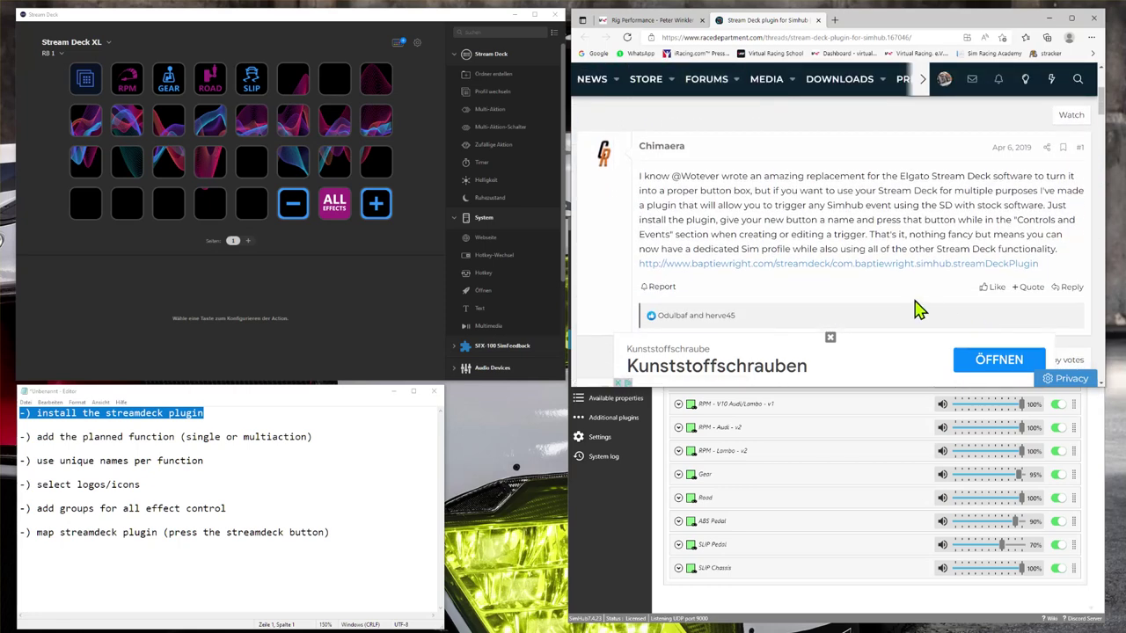
{"action": "left_click", "coordinate": [902, 269]}
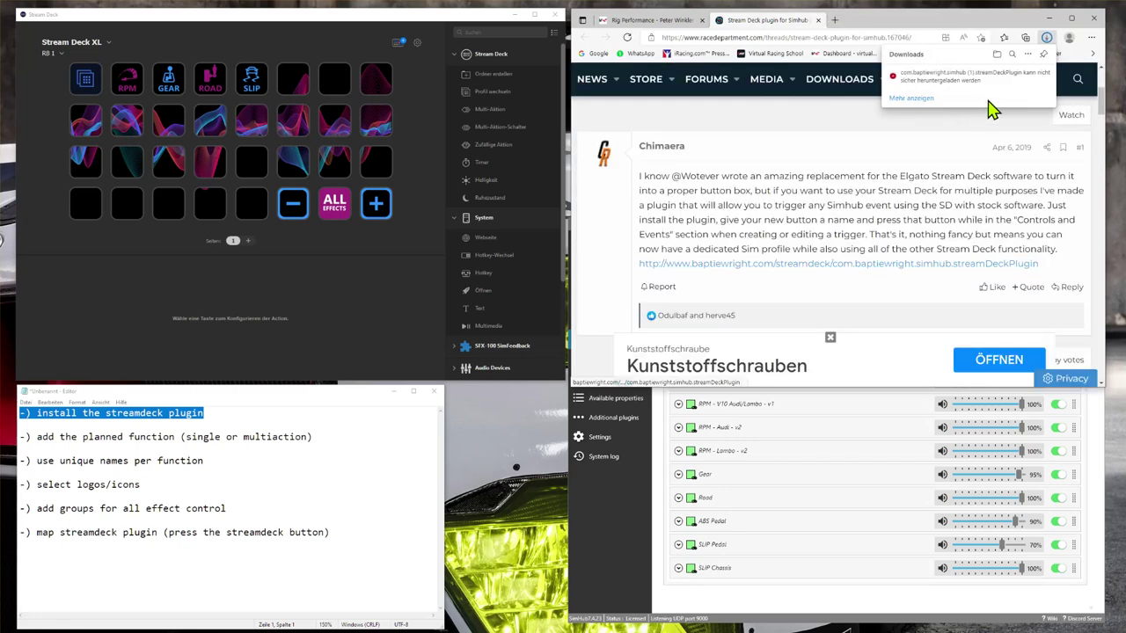
{"action": "left_click", "coordinate": [1036, 76]}
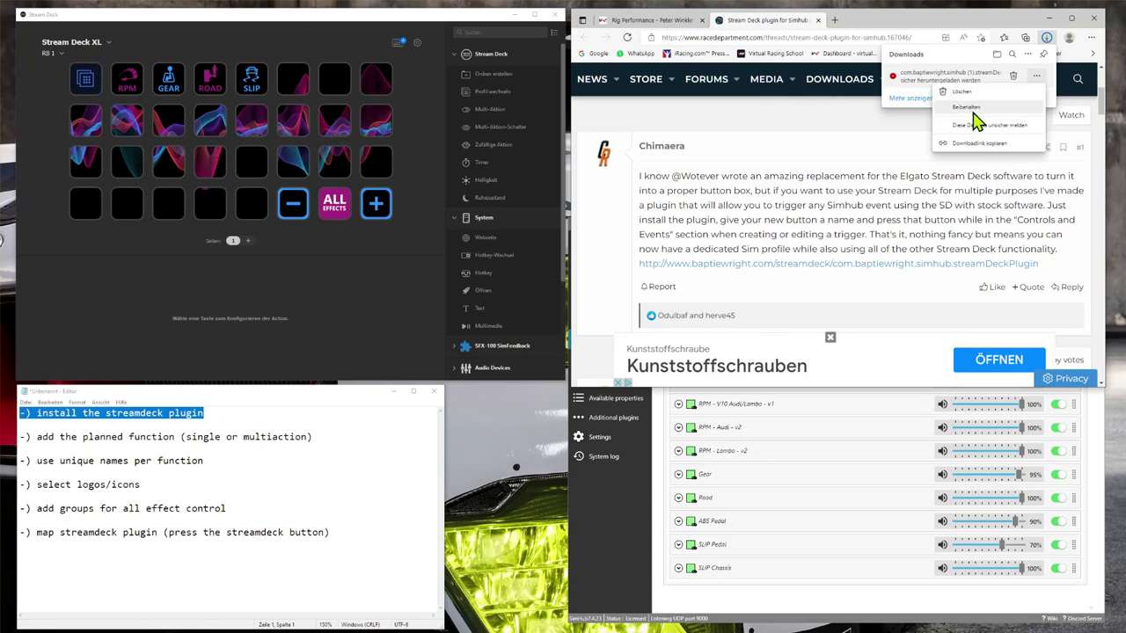
{"action": "left_click", "coordinate": [976, 107]}
{"action": "left_click", "coordinate": [1004, 160]}
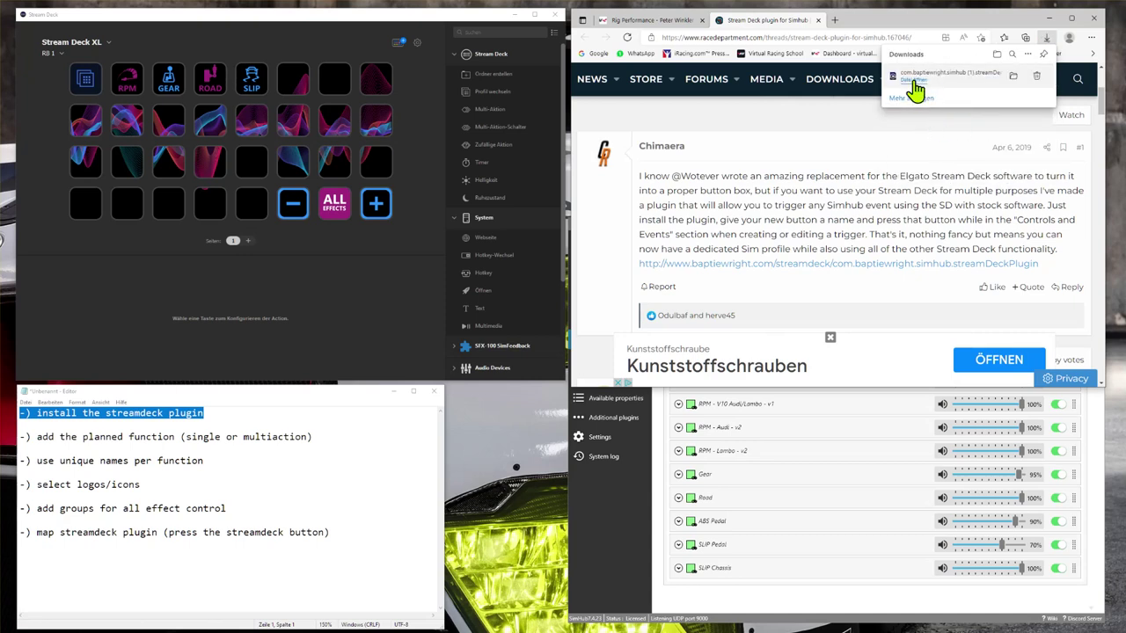
- Try to install the downloaded SimHub plugin in Stream Deck, and close the browser window
{"action": "left_click", "coordinate": [914, 88]}
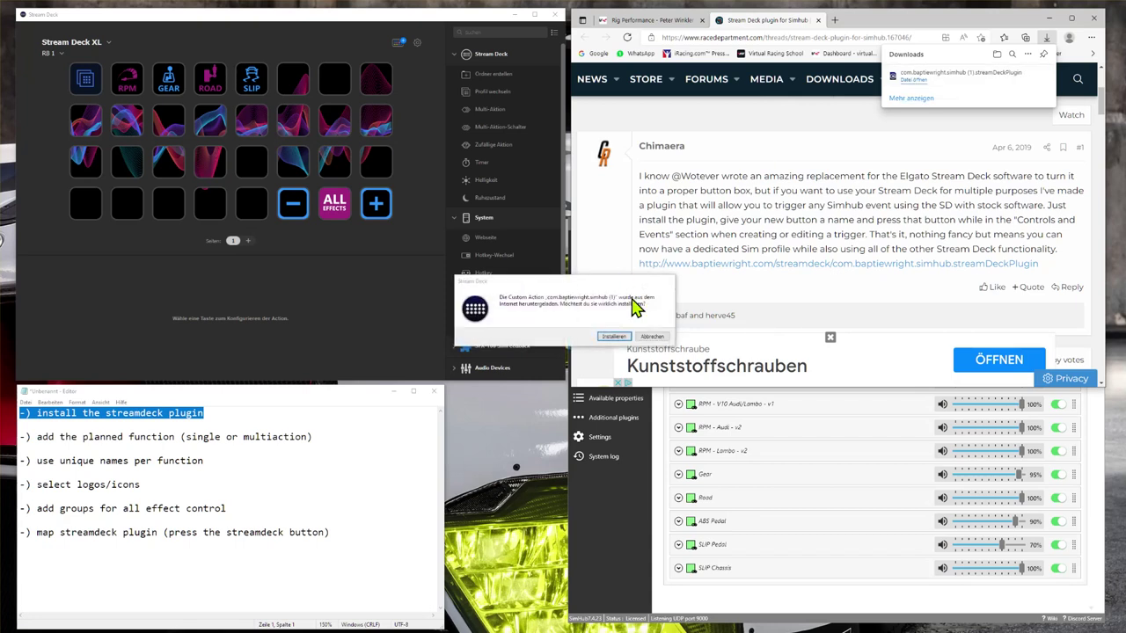
{"action": "left_click", "coordinate": [621, 346]}
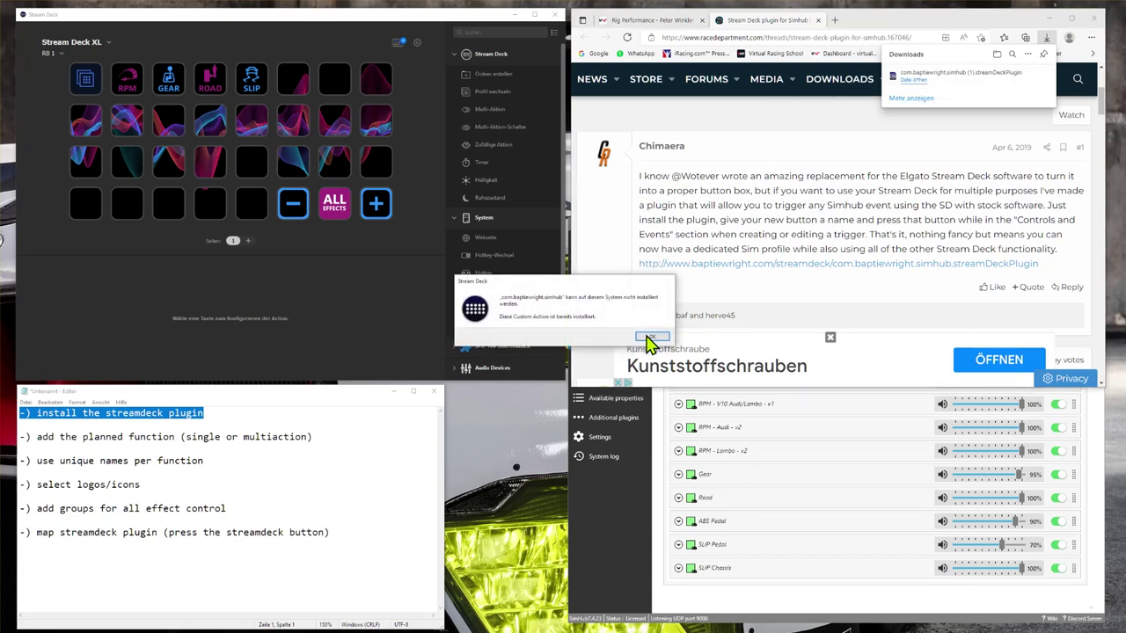
{"action": "left_click", "coordinate": [648, 338]}
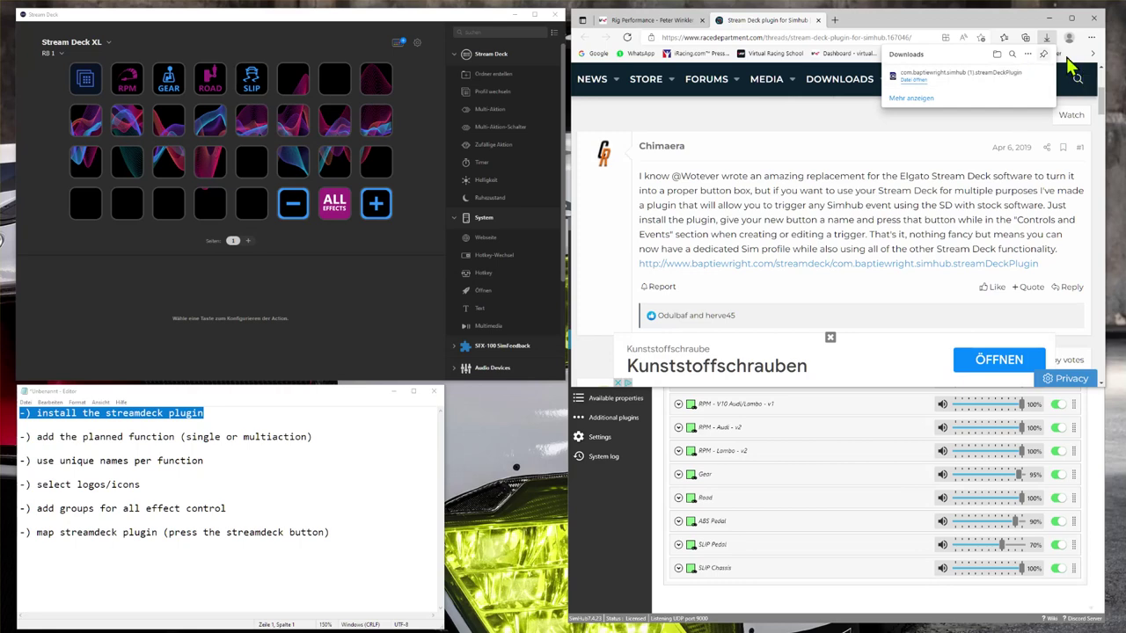
{"action": "left_click", "coordinate": [1094, 18]}
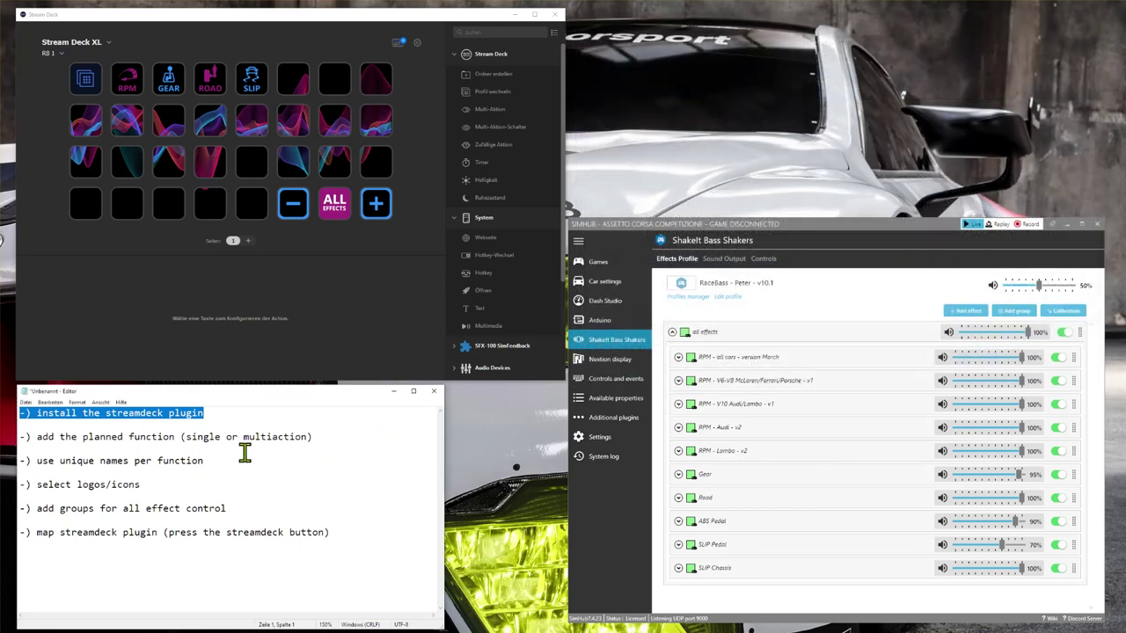
- Highlight the planned-function line in the notes and delete the minus, plus and ALL EFFECTS keys from the Stream Deck profile
{"action": "left_click", "coordinate": [222, 412]}
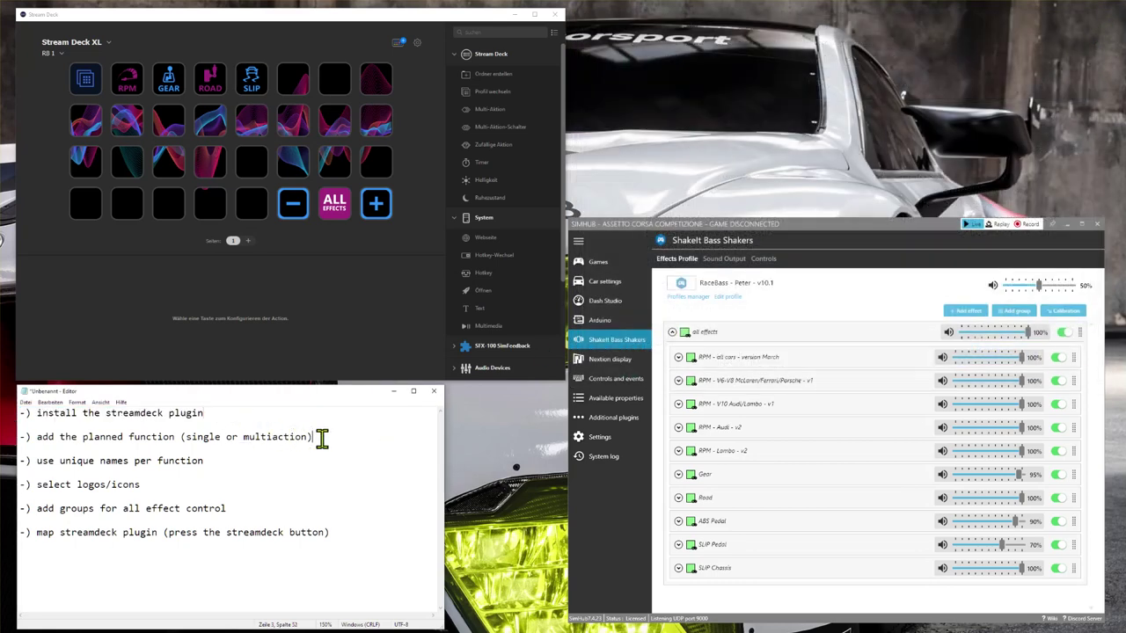
{"action": "left_click_drag", "start_coordinate": [322, 439], "coordinate": [6, 437]}
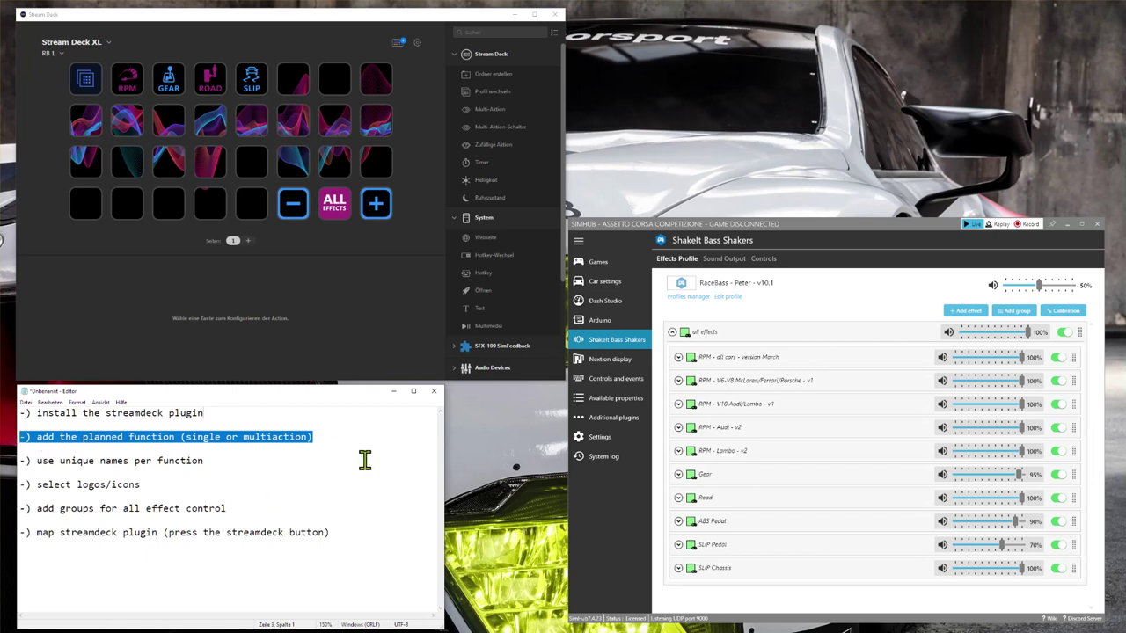
{"action": "left_click", "coordinate": [295, 204]}
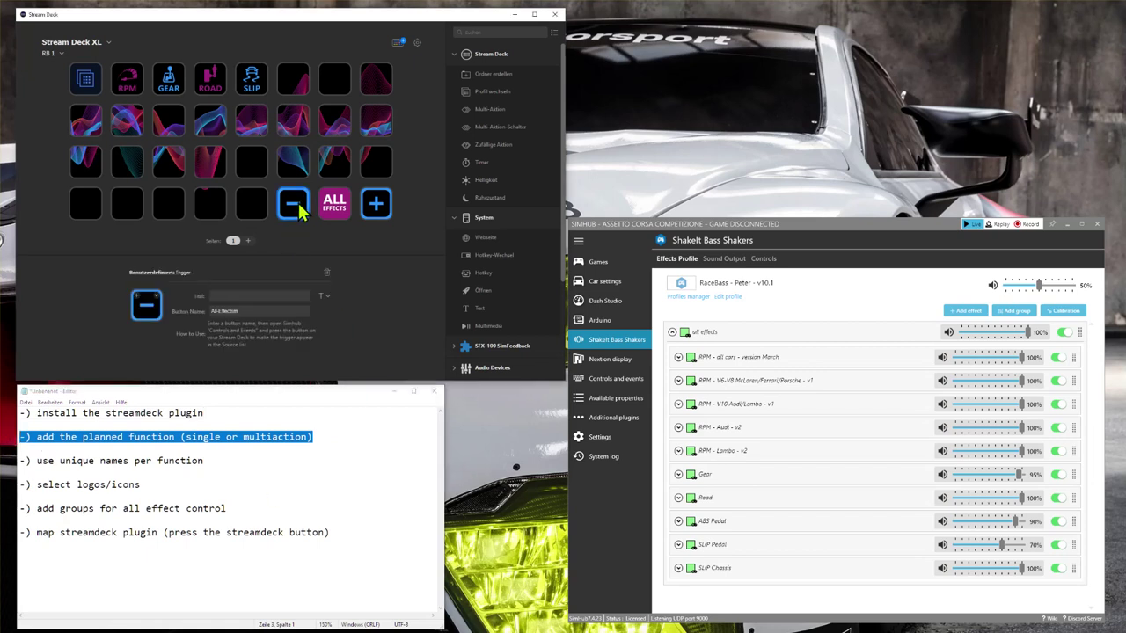
{"action": "key", "text": "Delete"}
{"action": "left_click", "coordinate": [378, 205]}
{"action": "key", "text": "Delete"}
{"action": "left_click", "coordinate": [334, 206]}
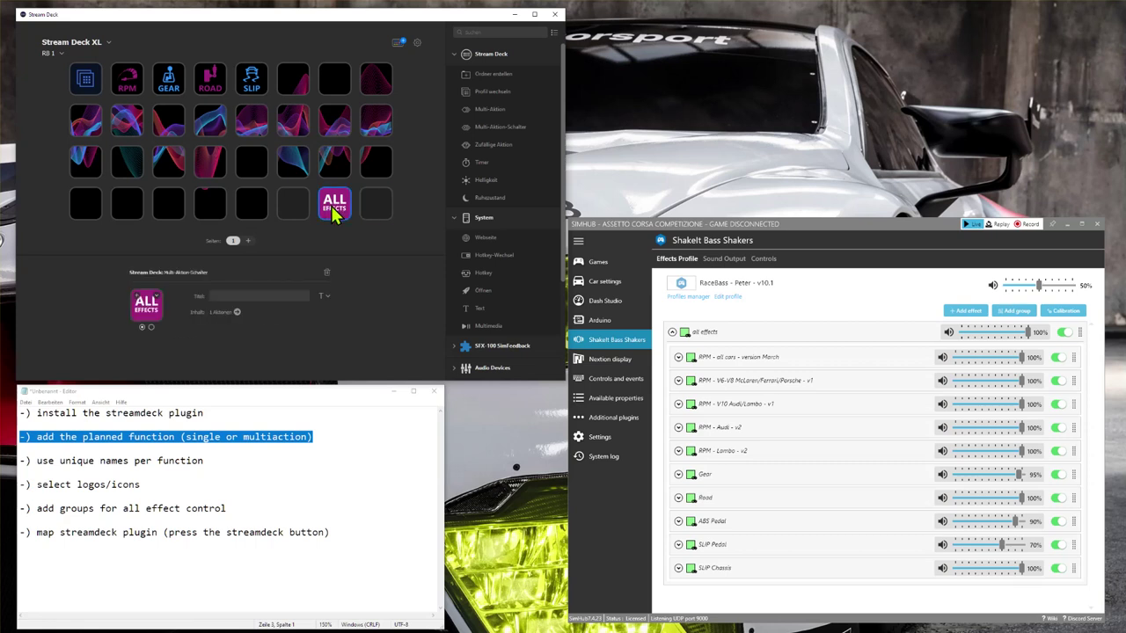
{"action": "key", "text": "Delete"}
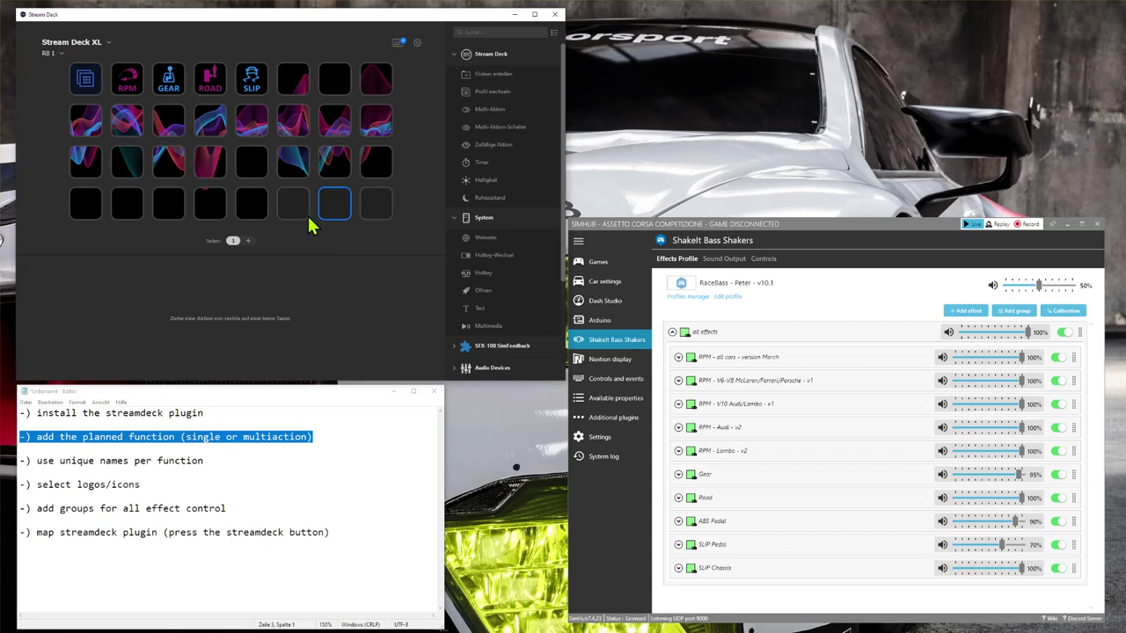
- Assign the custom Trigger action to the sixth and eighth keys of the fourth row
{"action": "left_click", "coordinate": [297, 216]}
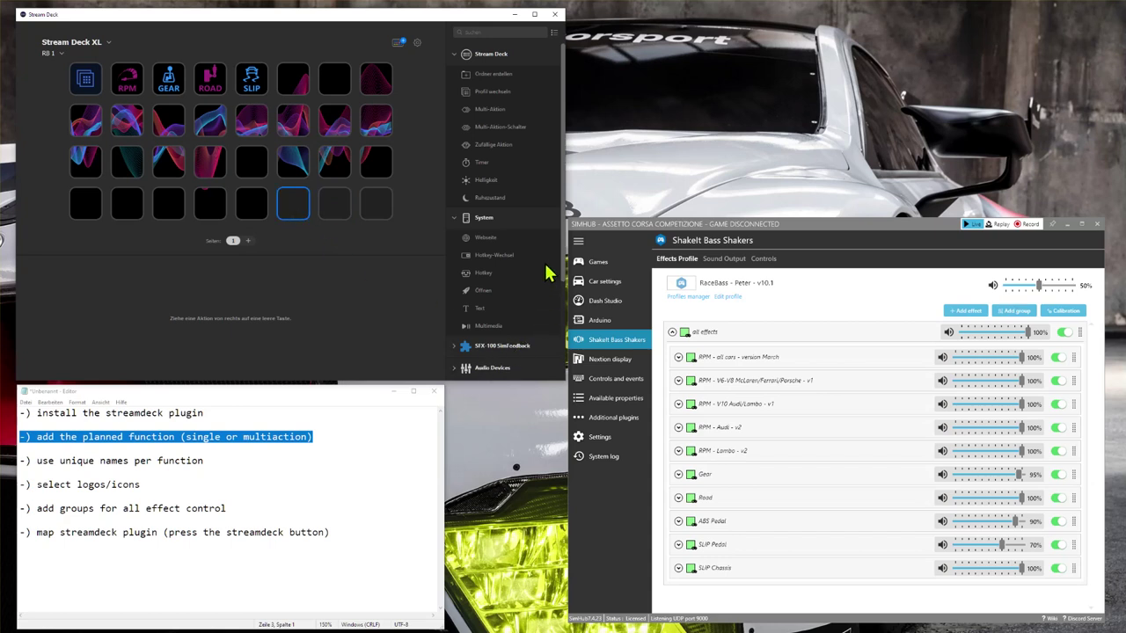
{"action": "scroll", "coordinate": [479, 343], "scroll_direction": "down", "scroll_amount": 2}
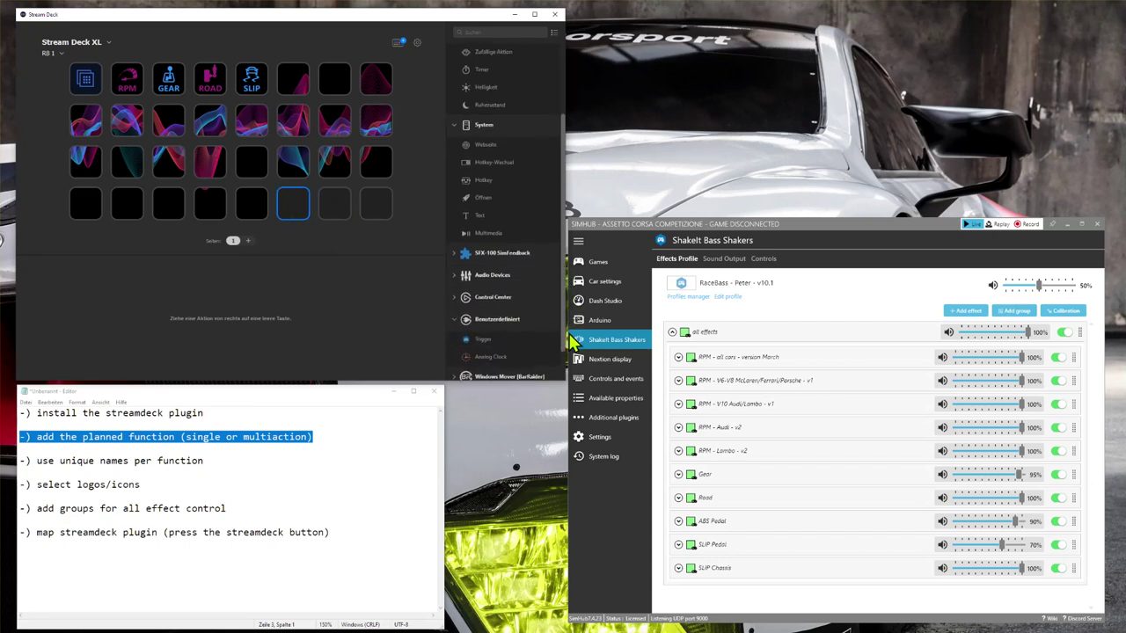
{"action": "left_click_drag", "start_coordinate": [475, 341], "coordinate": [293, 204]}
{"action": "left_click_drag", "start_coordinate": [485, 343], "coordinate": [376, 205]}
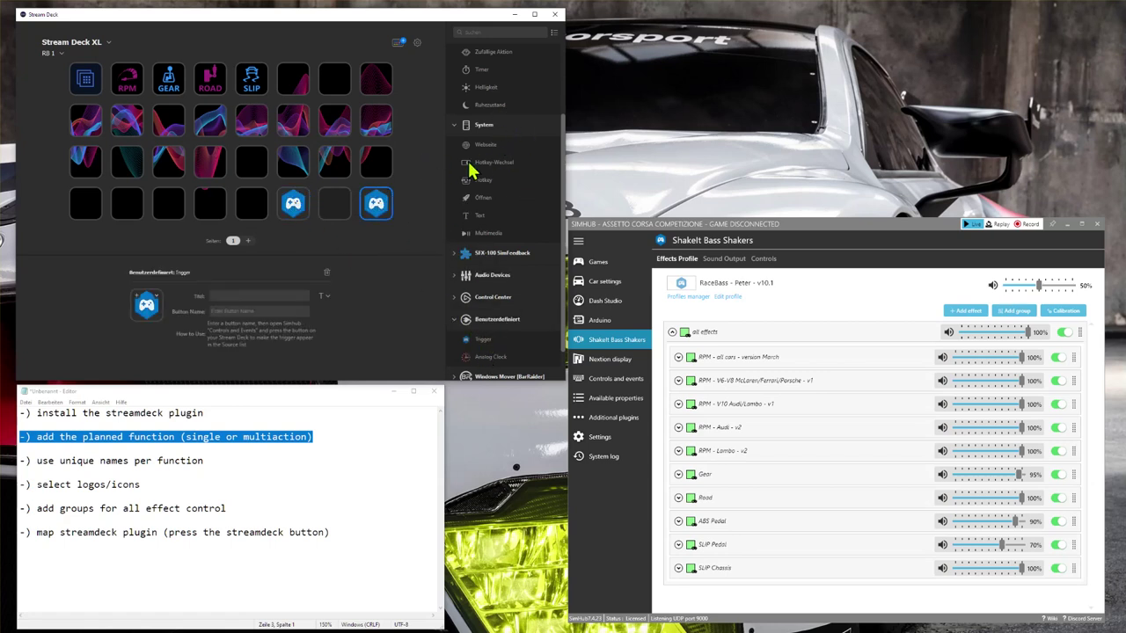
- Set the blue minus image as the first Trigger key's icon and the blue plus image as the second one's
{"action": "left_click", "coordinate": [286, 214]}
{"action": "left_click", "coordinate": [153, 297]}
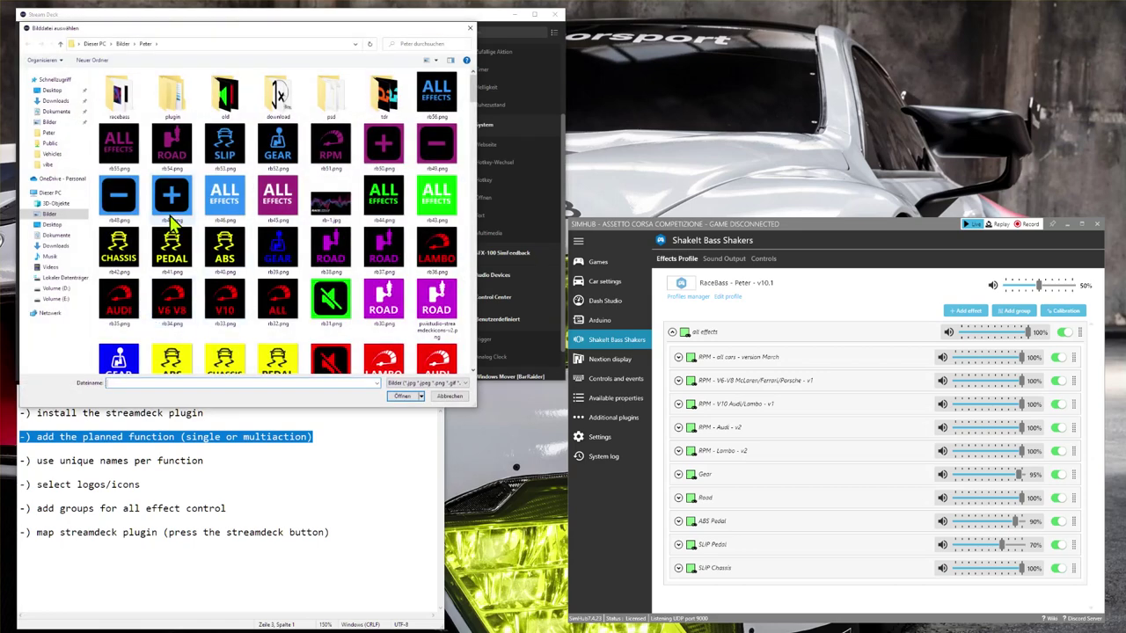
{"action": "double_click", "coordinate": [119, 195]}
{"action": "left_click", "coordinate": [375, 203]}
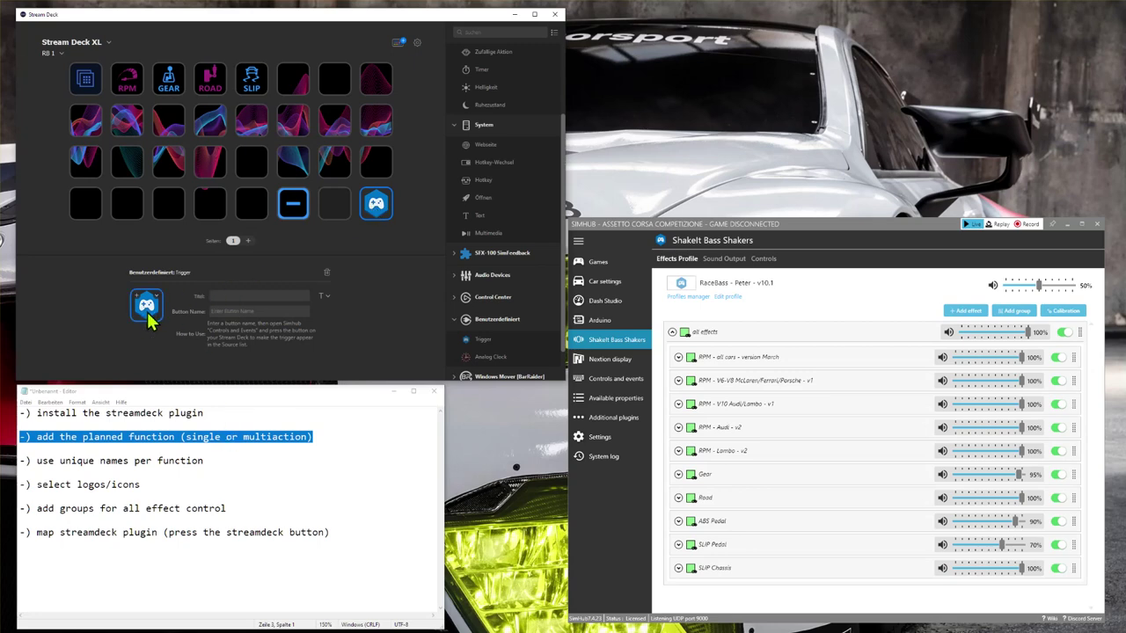
{"action": "left_click", "coordinate": [148, 318]}
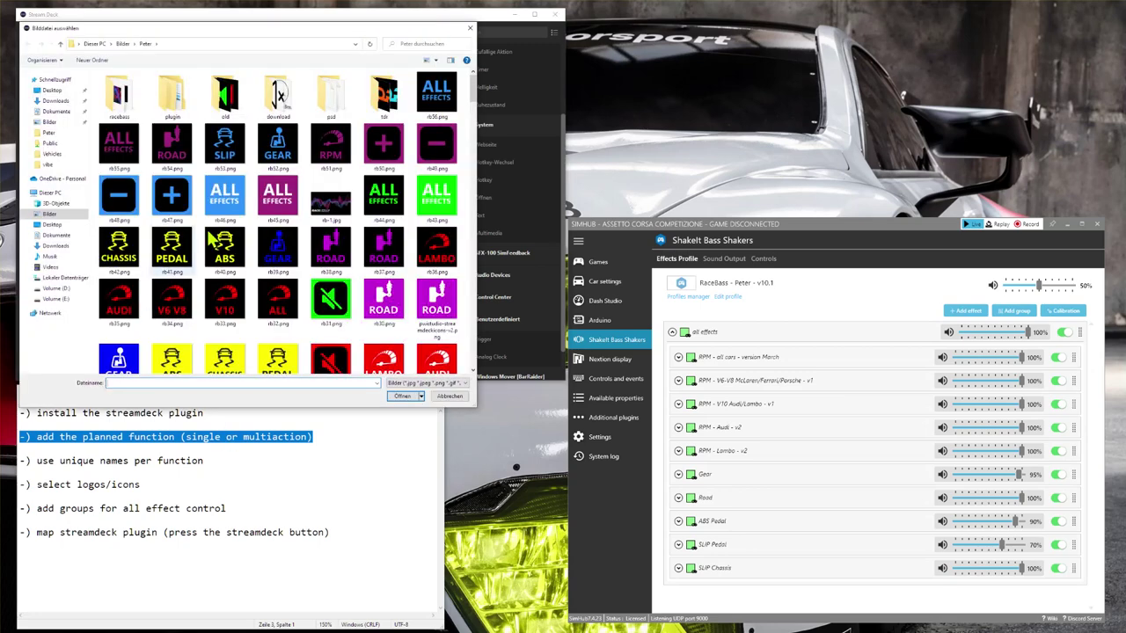
{"action": "double_click", "coordinate": [178, 196]}
- Place a Multi-Aktion-Schalter on the empty key between the minus and plus keys
{"action": "left_click", "coordinate": [334, 213]}
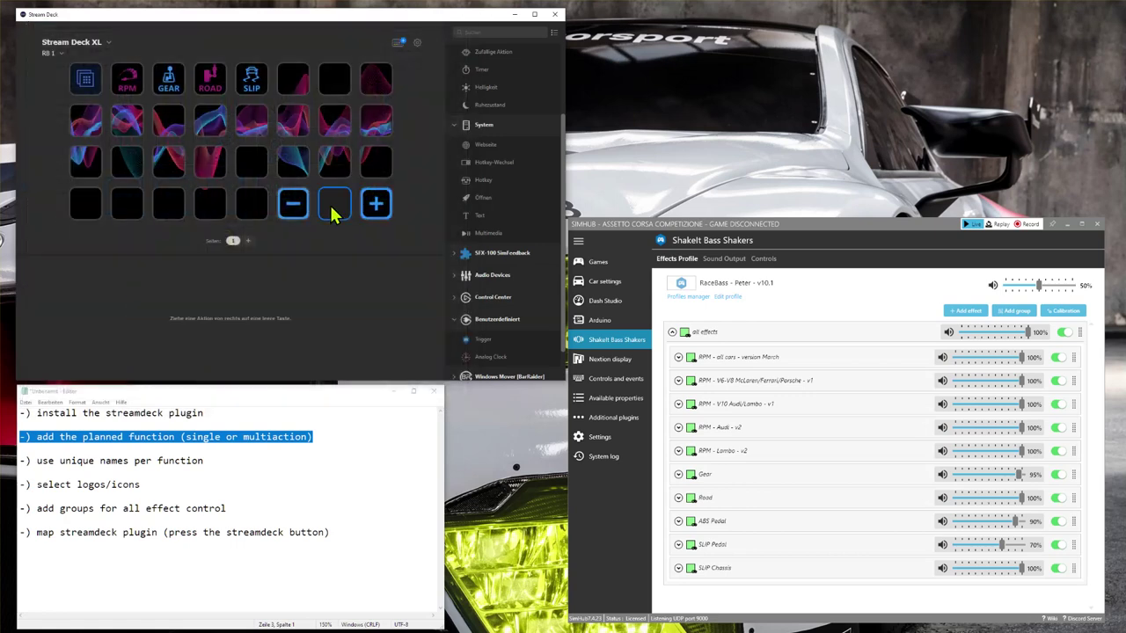
{"action": "left_click_drag", "start_coordinate": [562, 148], "coordinate": [563, 81]}
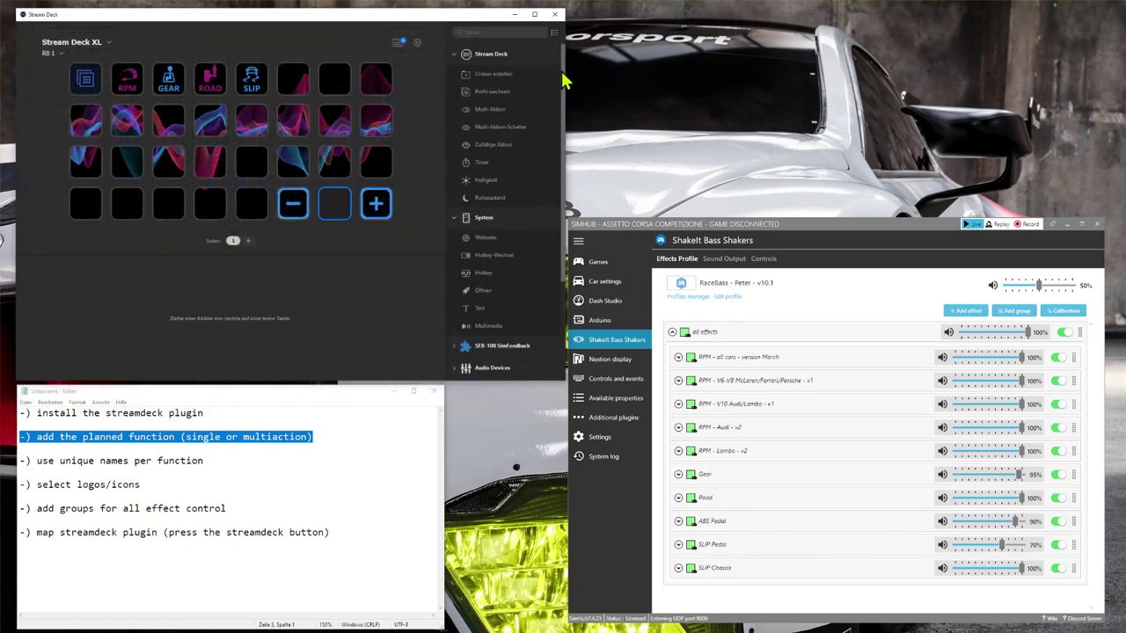
{"action": "left_click_drag", "start_coordinate": [481, 130], "coordinate": [340, 211]}
- Give the multi-action switch the filled magenta ALL EFFECTS icon for state 1 and the black-background magenta one for state 2
{"action": "left_click", "coordinate": [150, 308]}
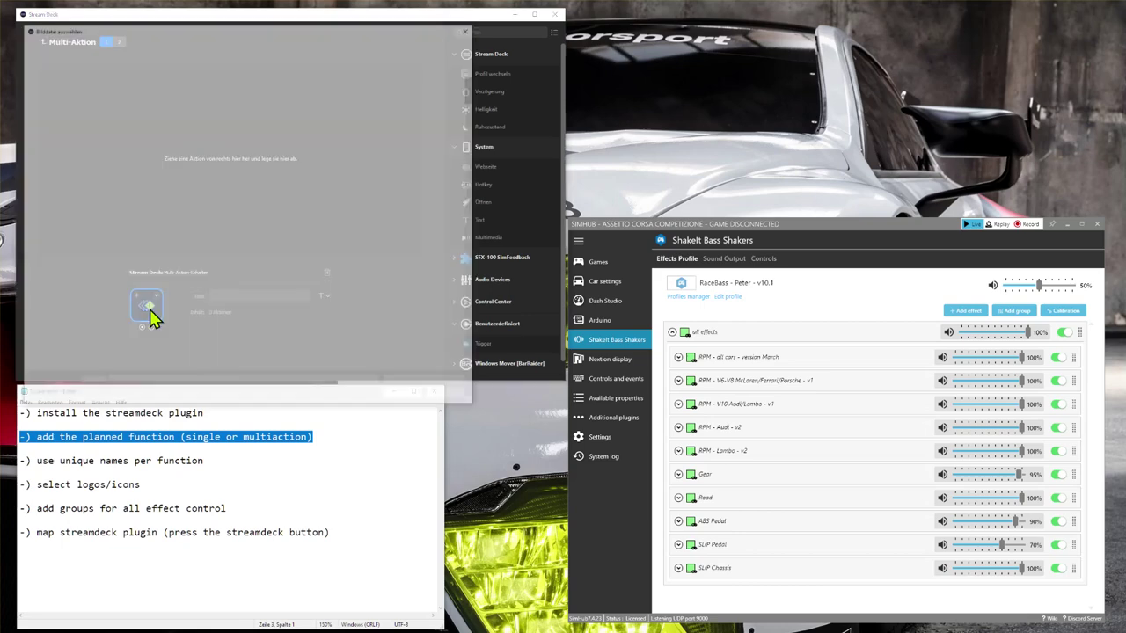
{"action": "double_click", "coordinate": [275, 201]}
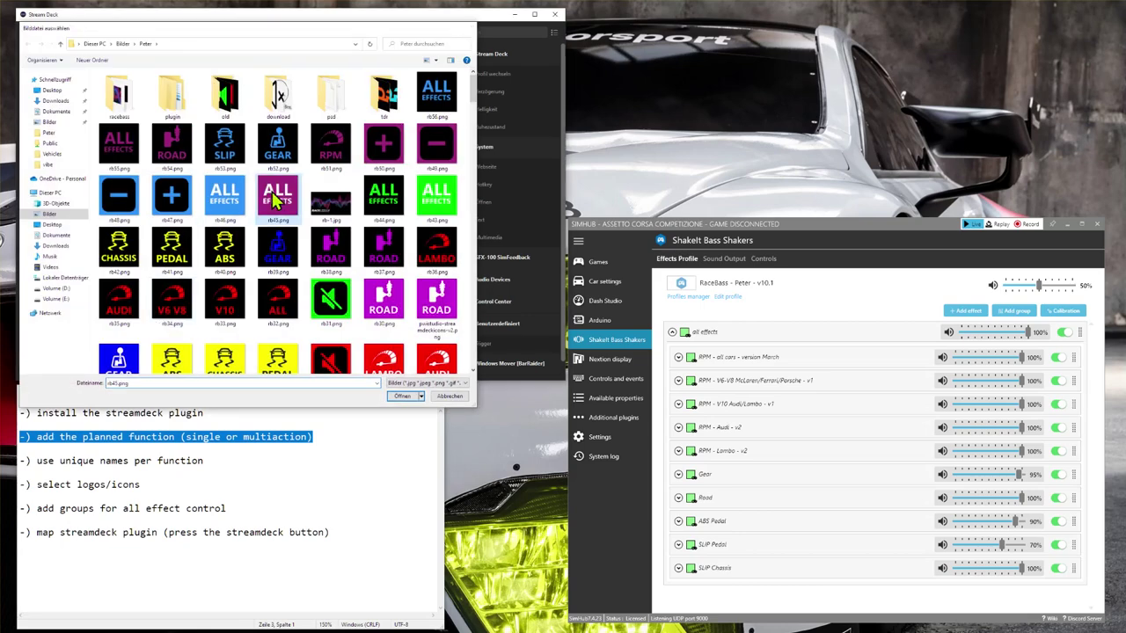
{"action": "left_click", "coordinate": [151, 327]}
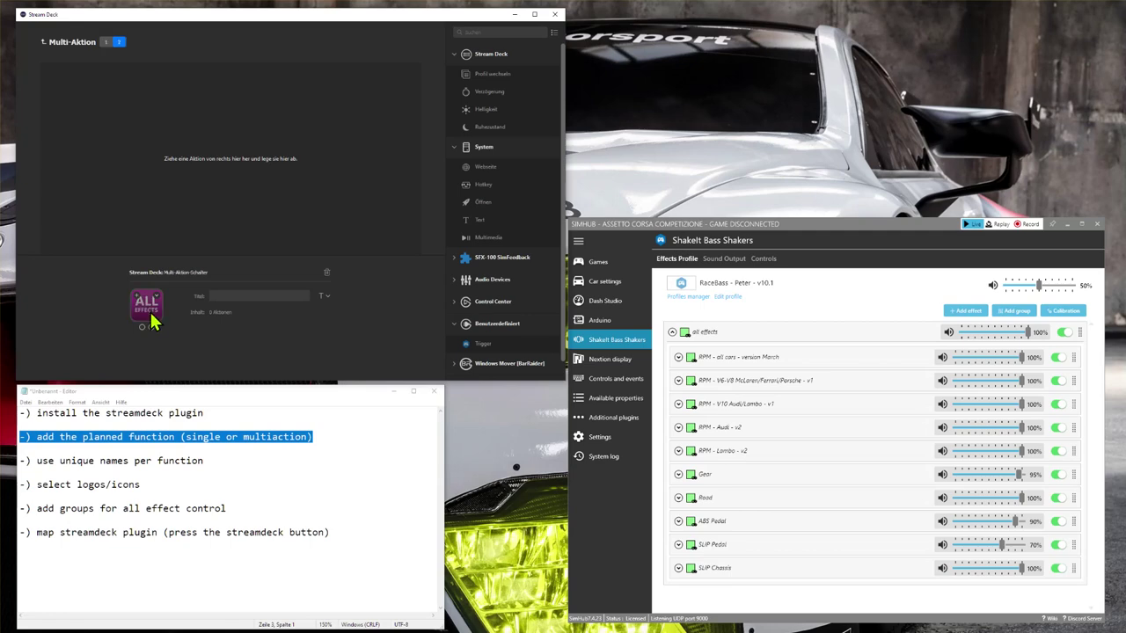
{"action": "left_click", "coordinate": [151, 323]}
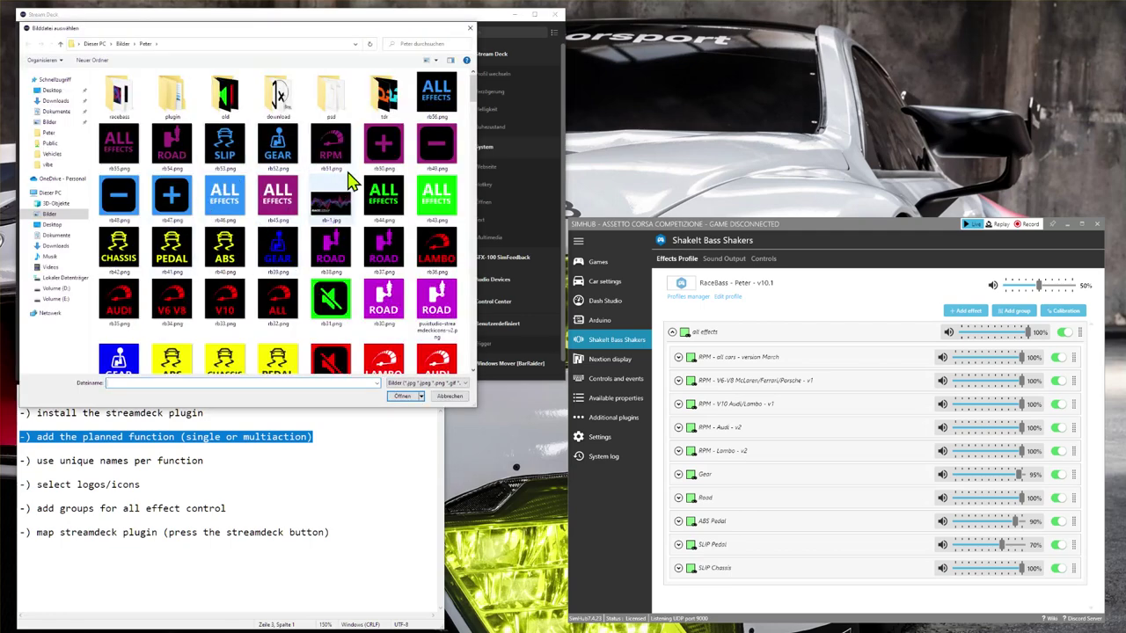
{"action": "double_click", "coordinate": [130, 140]}
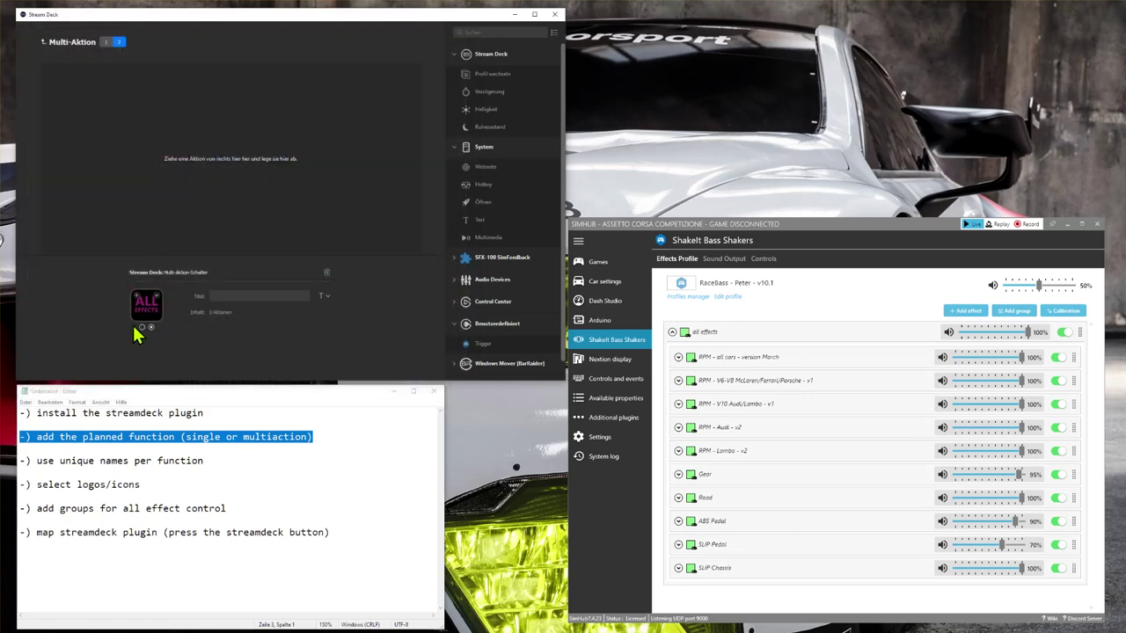
- Add a Trigger action to both state 1 and state 2 of the ALL EFFECTS multi-action switch
{"action": "left_click", "coordinate": [143, 326]}
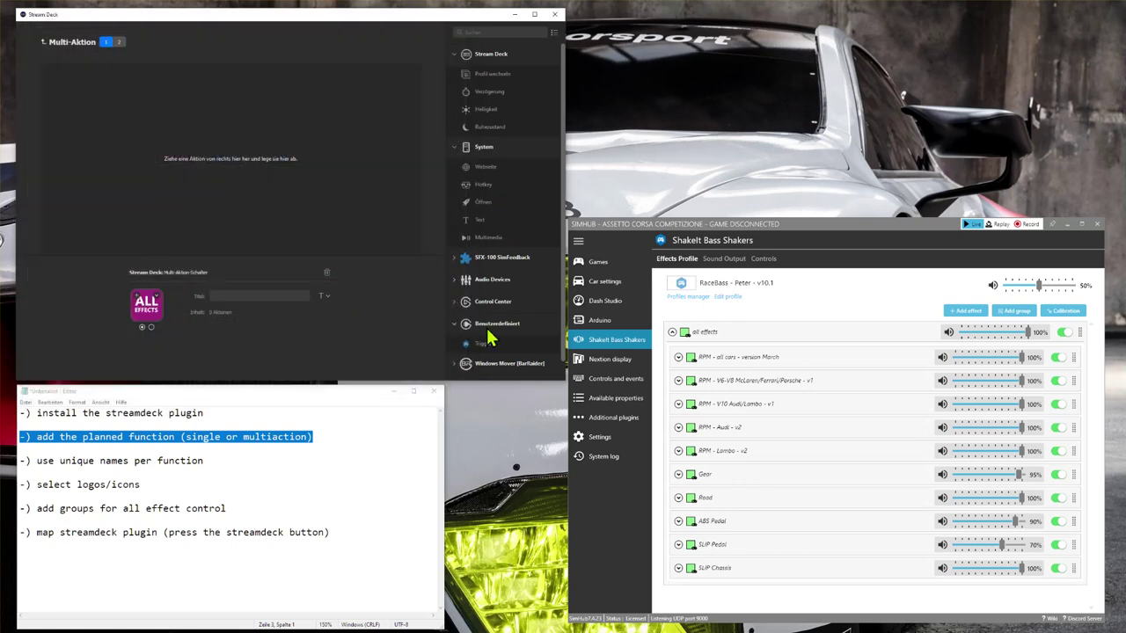
{"action": "left_click_drag", "start_coordinate": [508, 345], "coordinate": [184, 150]}
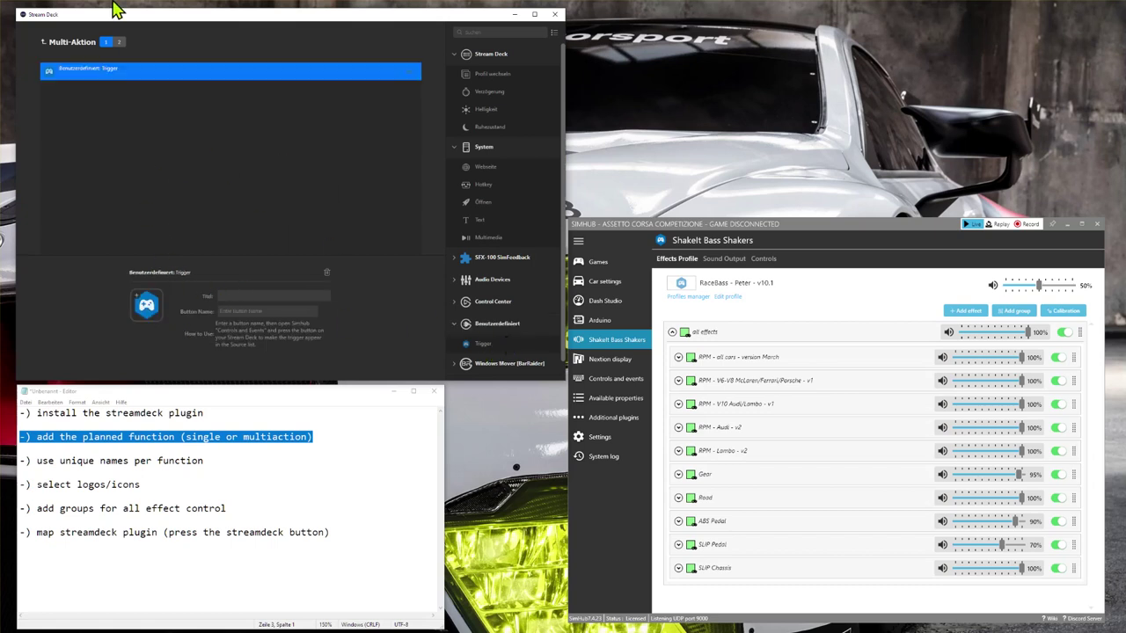
{"action": "left_click", "coordinate": [118, 42]}
{"action": "left_click_drag", "start_coordinate": [498, 348], "coordinate": [151, 92]}
{"action": "left_click", "coordinate": [105, 42]}
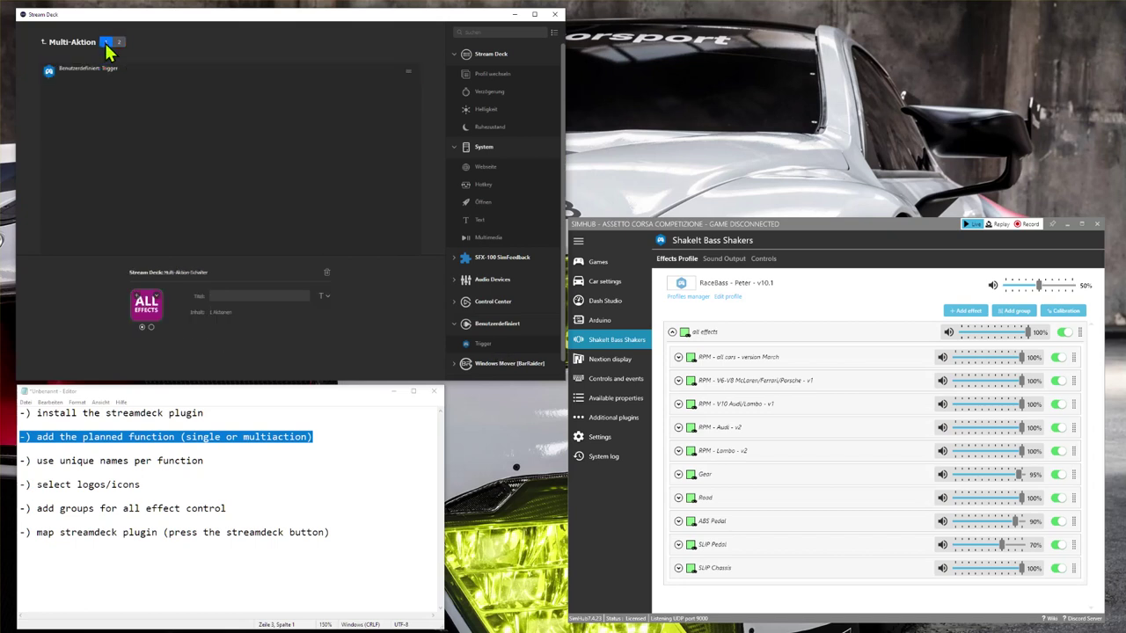
- Highlight the line "use unique names per function" in the notes
{"action": "left_click", "coordinate": [117, 465]}
{"action": "left_click", "coordinate": [205, 460]}
{"action": "left_click_drag", "start_coordinate": [206, 459], "coordinate": [10, 462]}
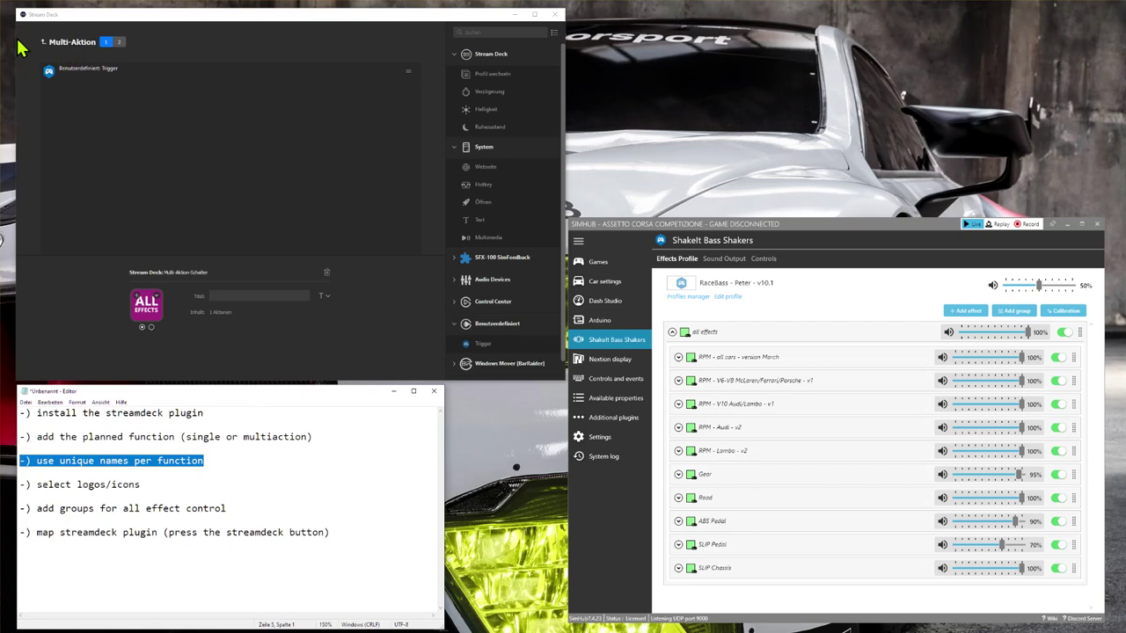
- Return to the key overview and give the minus and plus Trigger keys unique button names starting with "alleffects"
{"action": "left_click", "coordinate": [44, 43]}
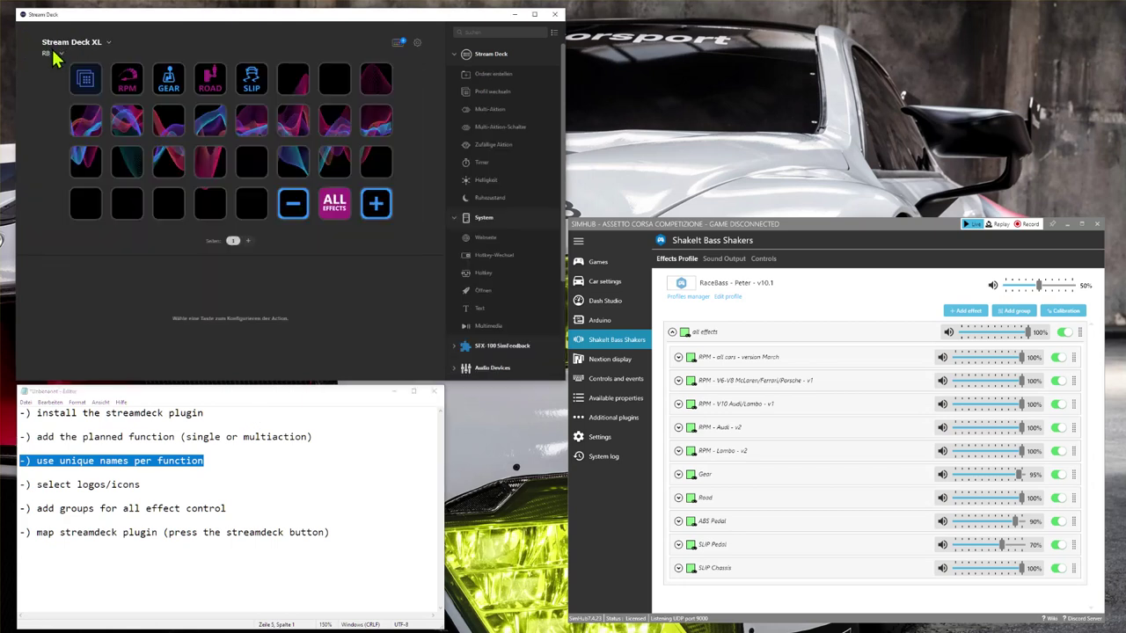
{"action": "left_click", "coordinate": [294, 211]}
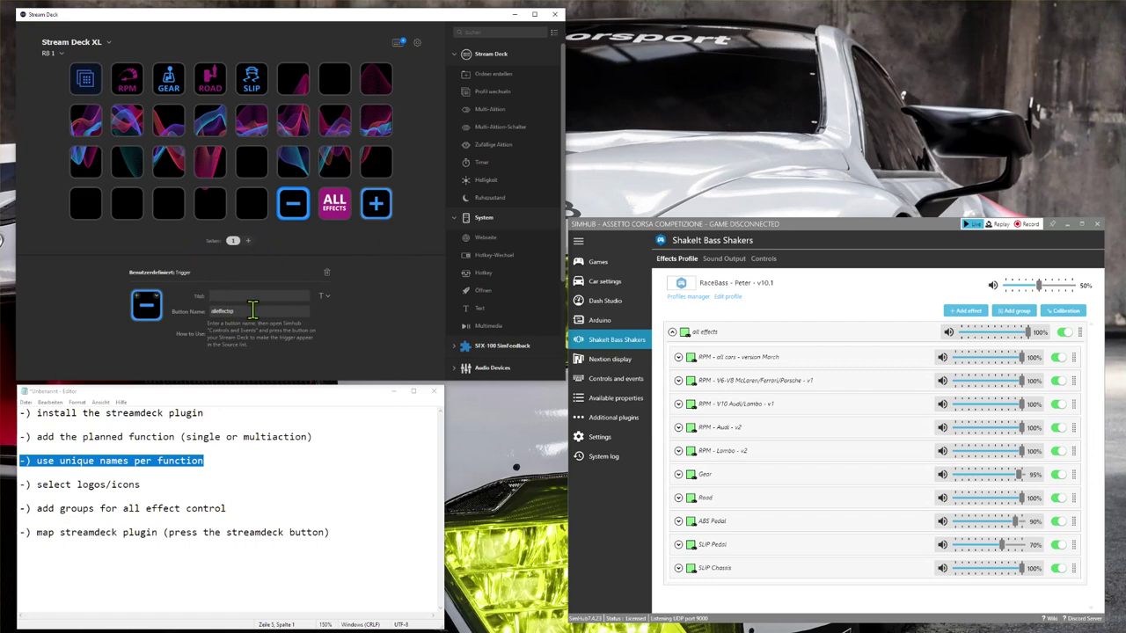
{"action": "left_click_drag", "start_coordinate": [252, 309], "coordinate": [197, 321]}
{"action": "left_click", "coordinate": [381, 204]}
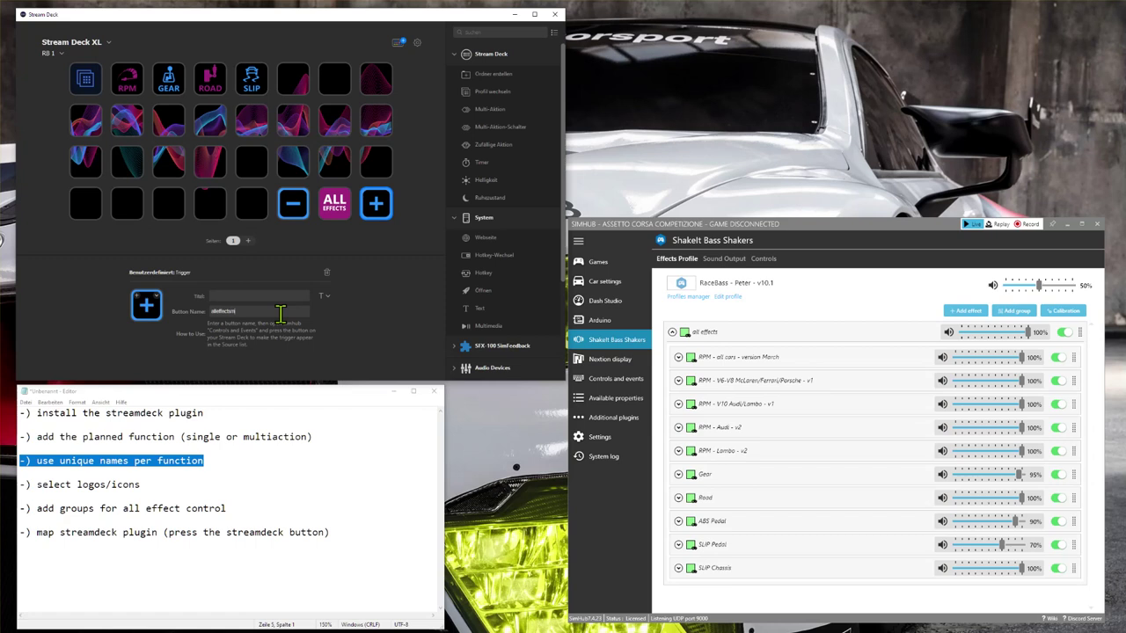
- Open the ALL EFFECTS multi-action switch and enter a button name starting with "alleff" for the Trigger in state 1
{"action": "left_click", "coordinate": [341, 202]}
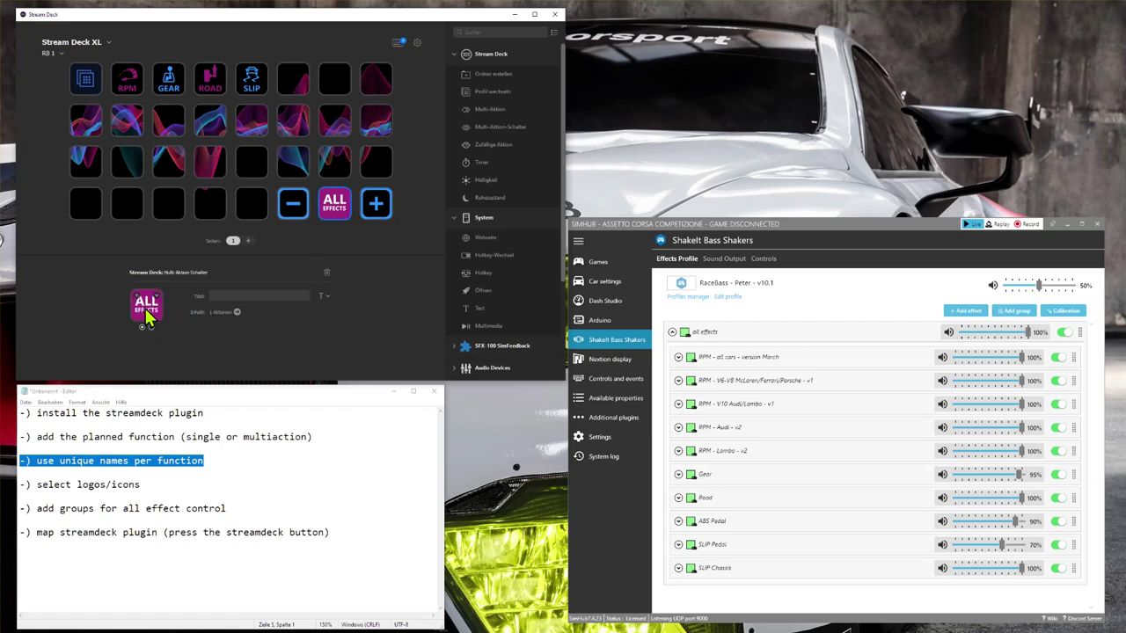
{"action": "double_click", "coordinate": [334, 211]}
{"action": "left_click", "coordinate": [67, 75]}
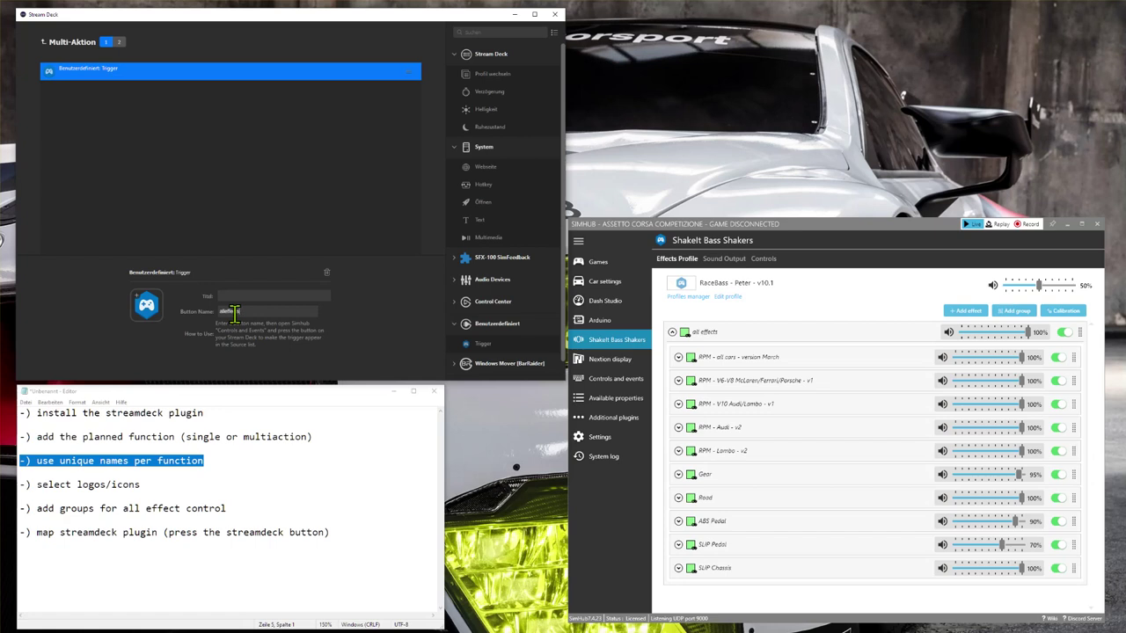
- Set the button name of the Trigger in state 2 of the multi-action switch to "alleffects"
{"action": "left_click", "coordinate": [119, 42]}
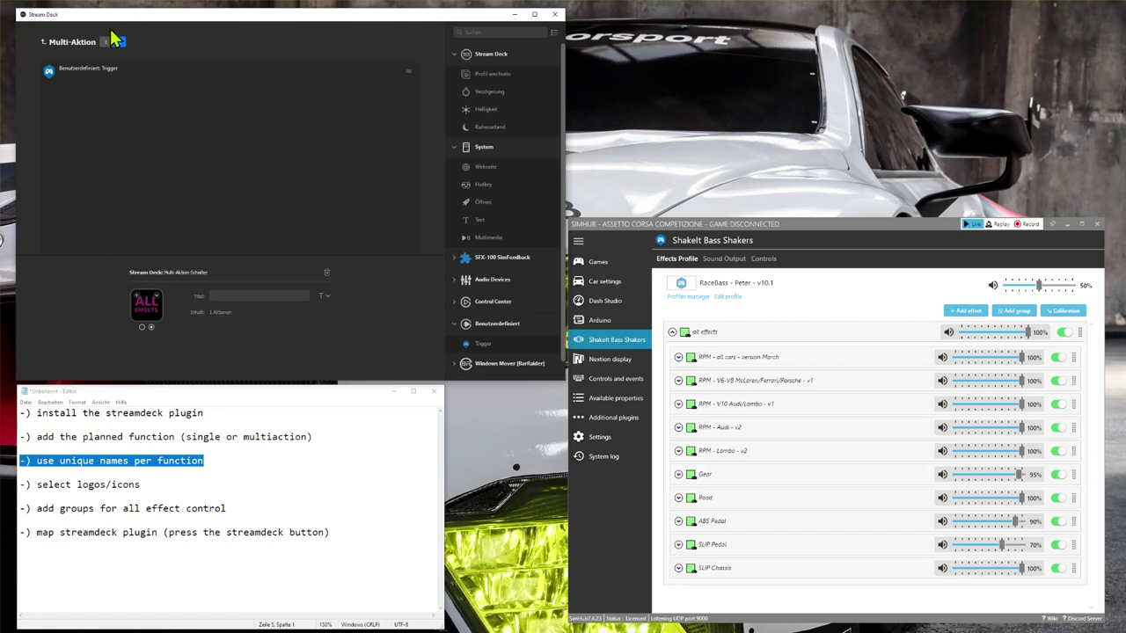
{"action": "left_click", "coordinate": [86, 71]}
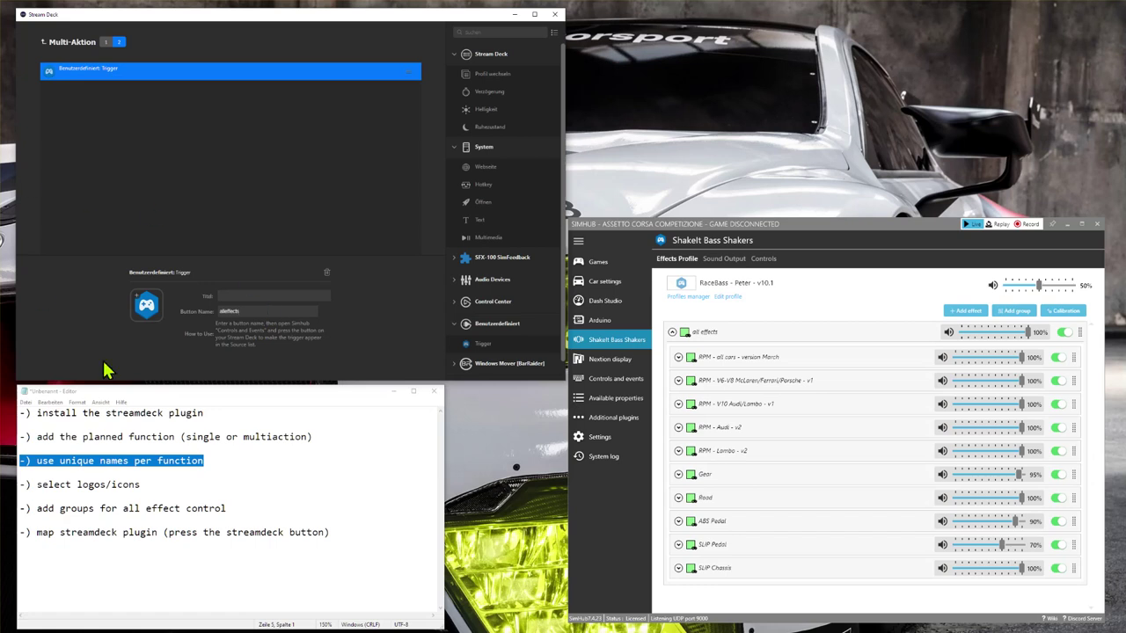
- Return to the key overview and highlight the notes lines "select logos/icons" and "add groups for all effect control"
{"action": "left_click_drag", "start_coordinate": [145, 484], "coordinate": [16, 482]}
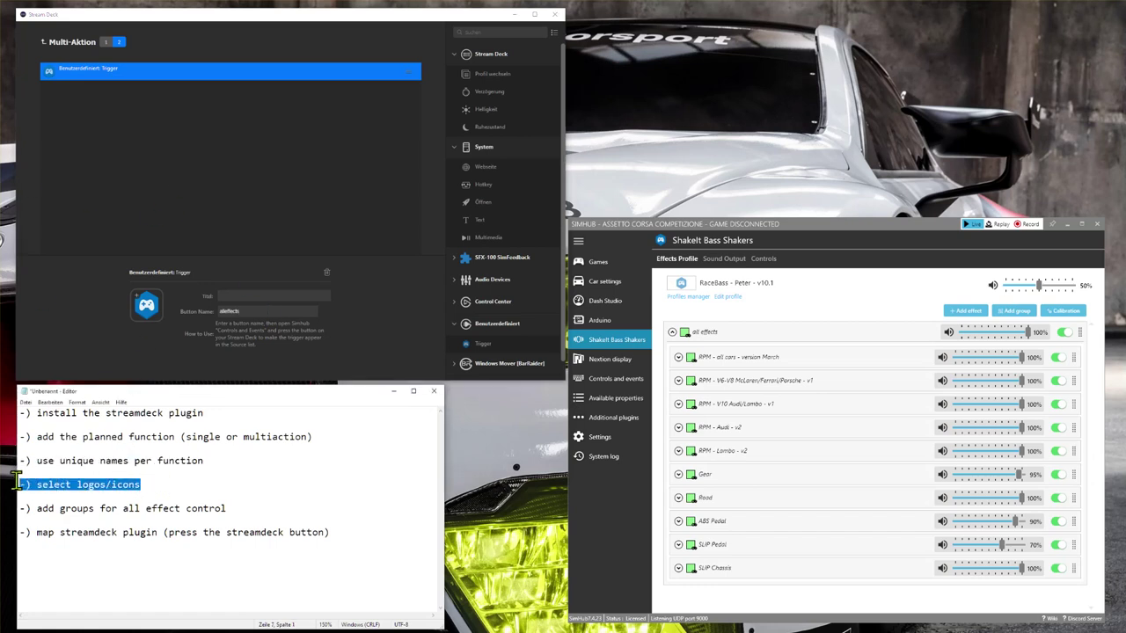
{"action": "left_click", "coordinate": [43, 42]}
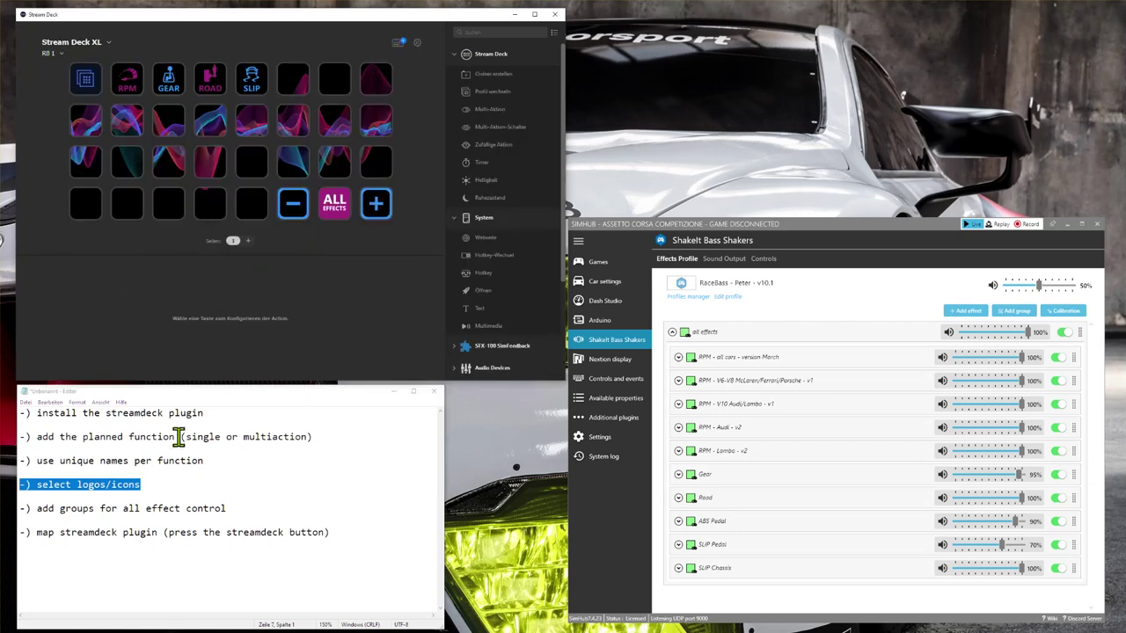
{"action": "left_click_drag", "start_coordinate": [231, 510], "coordinate": [8, 507]}
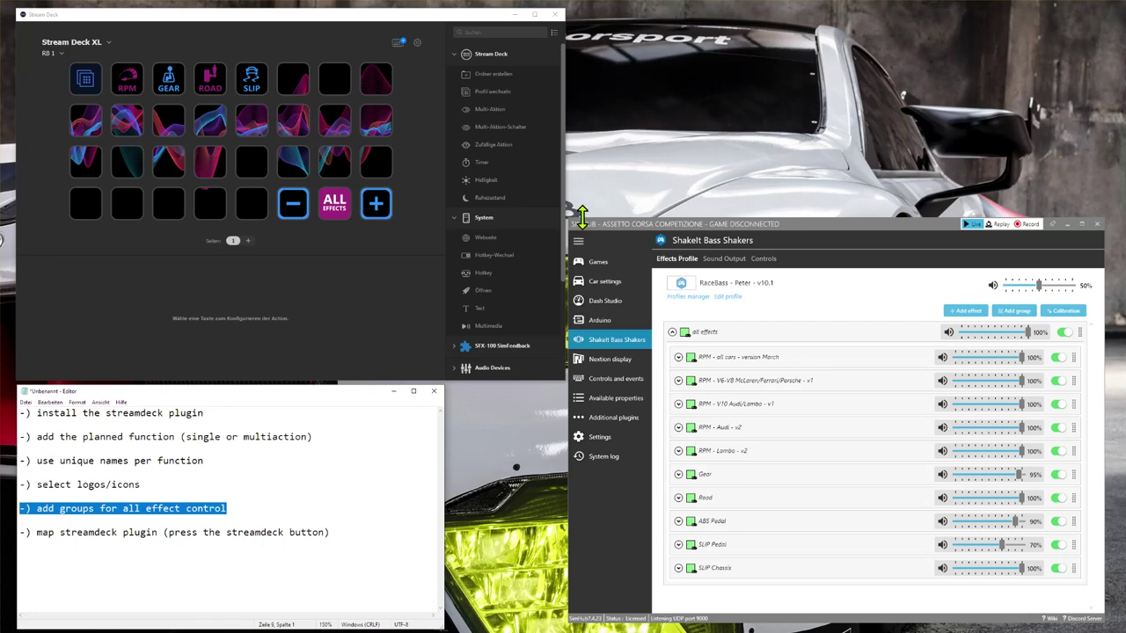
- Enlarge the SimHub window upward and add a new effects group named "effects" below the existing group
{"action": "left_click_drag", "start_coordinate": [581, 217], "coordinate": [580, 105]}
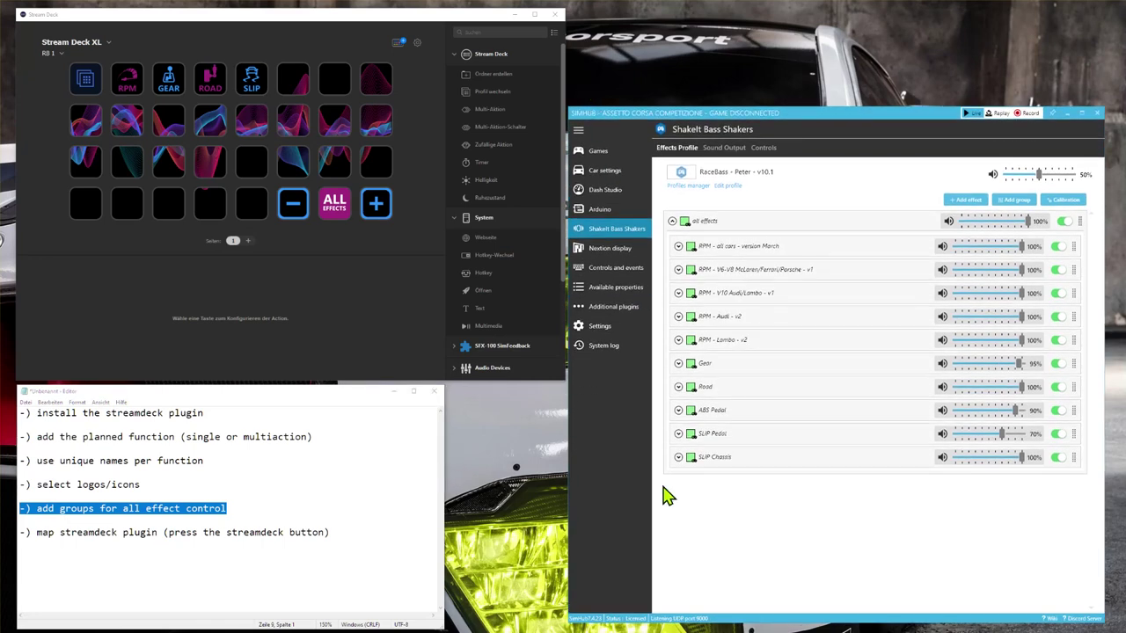
{"action": "left_click", "coordinate": [1011, 201]}
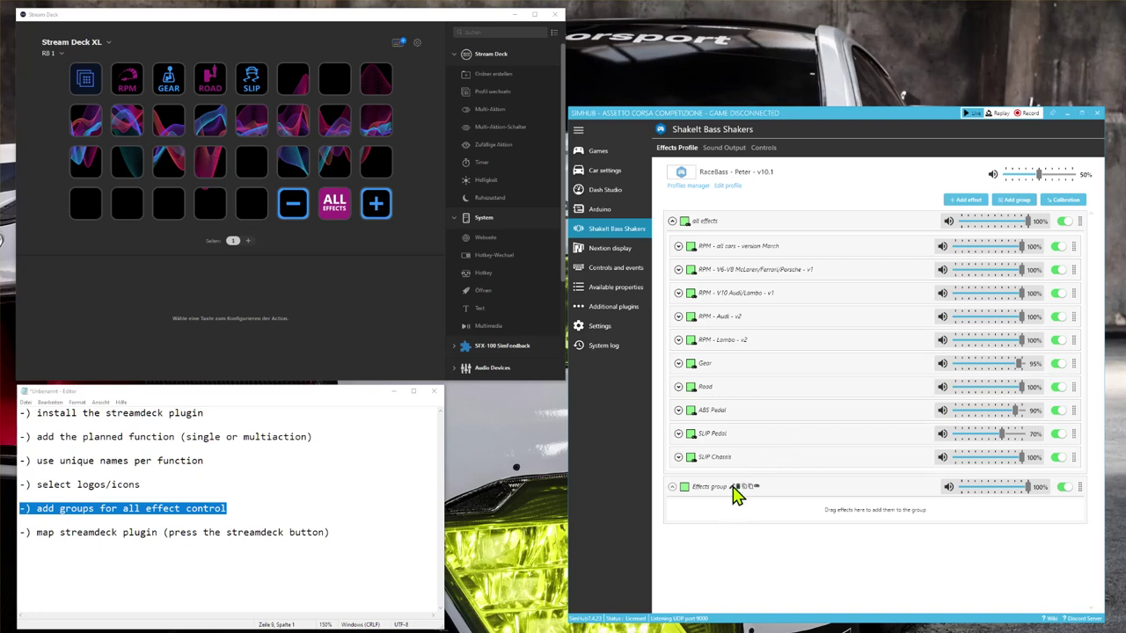
{"action": "double_click", "coordinate": [728, 485]}
{"action": "key", "text": "Return"}
- Move every effect, from SLIP Chassis up to RPM - all cars, out of "all effects" into the "effects" group
{"action": "left_click_drag", "start_coordinate": [1080, 519], "coordinate": [1073, 465]}
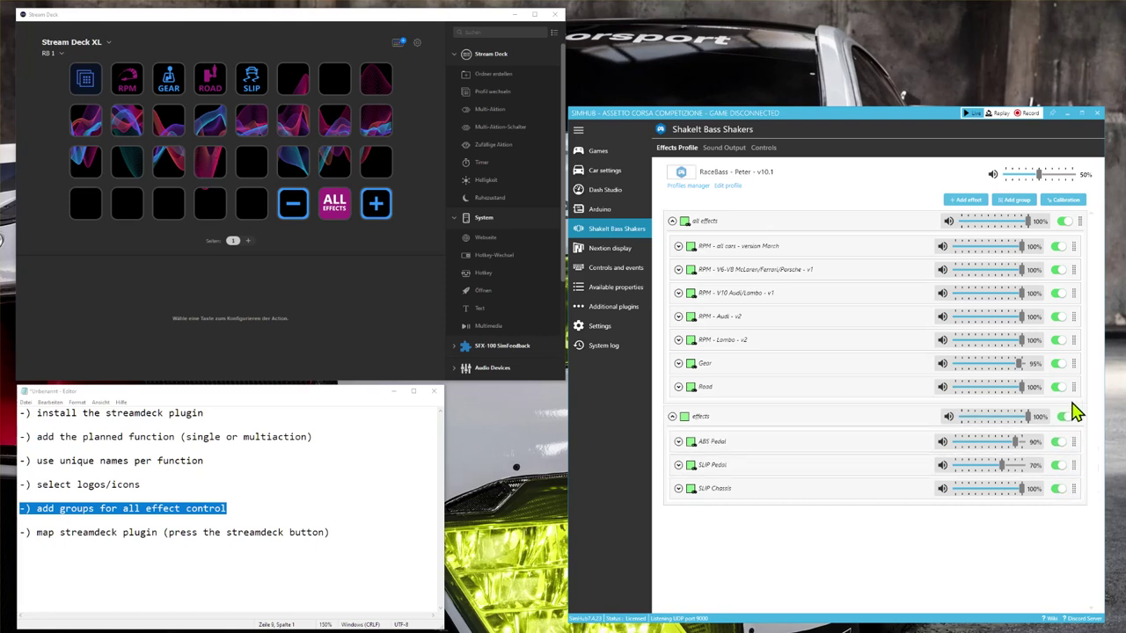
{"action": "left_click_drag", "start_coordinate": [1080, 395], "coordinate": [1083, 318]}
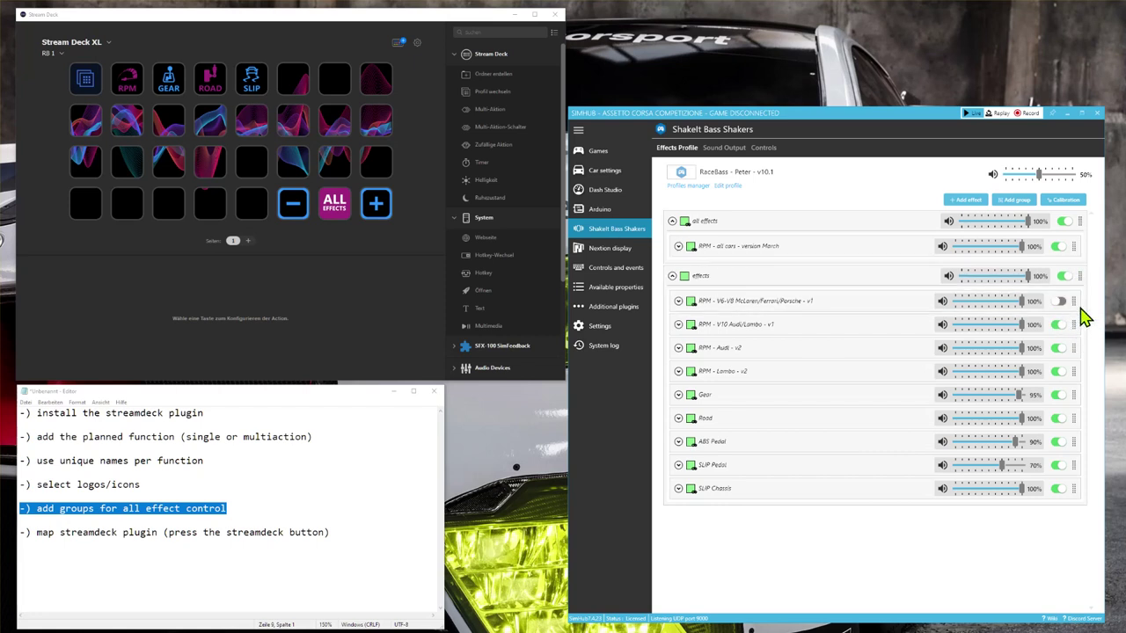
{"action": "left_click_drag", "start_coordinate": [1074, 248], "coordinate": [1082, 303]}
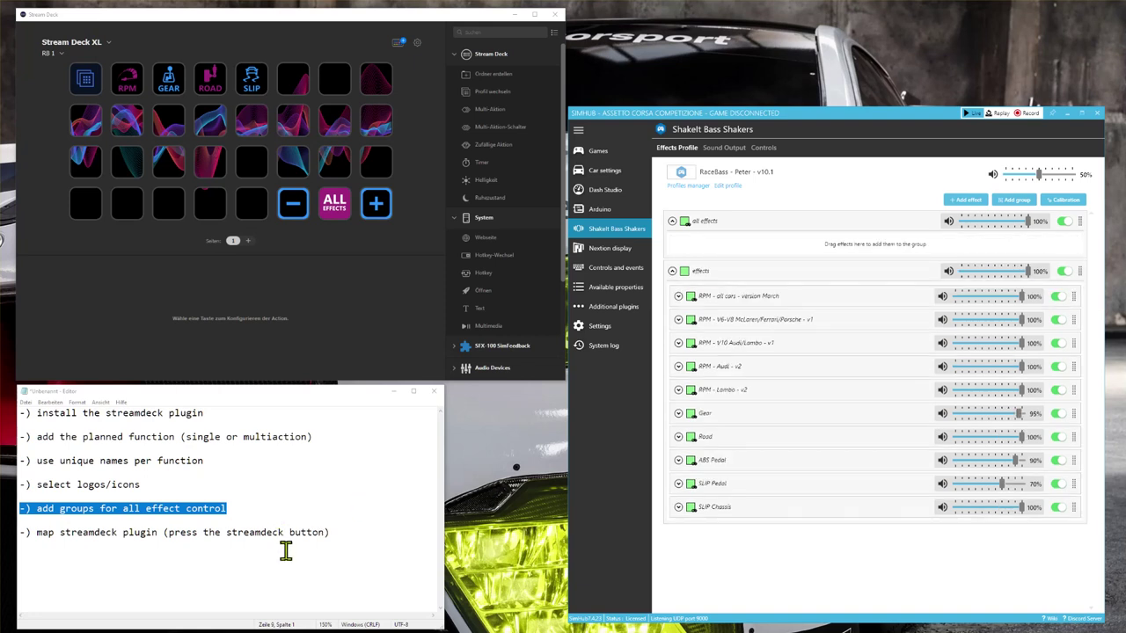
- Highlight the "map streamdeck plugin" note and assign WebPlugin.alleffects as the mute toggle control of the "effects" group
{"action": "left_click_drag", "start_coordinate": [359, 530], "coordinate": [6, 536]}
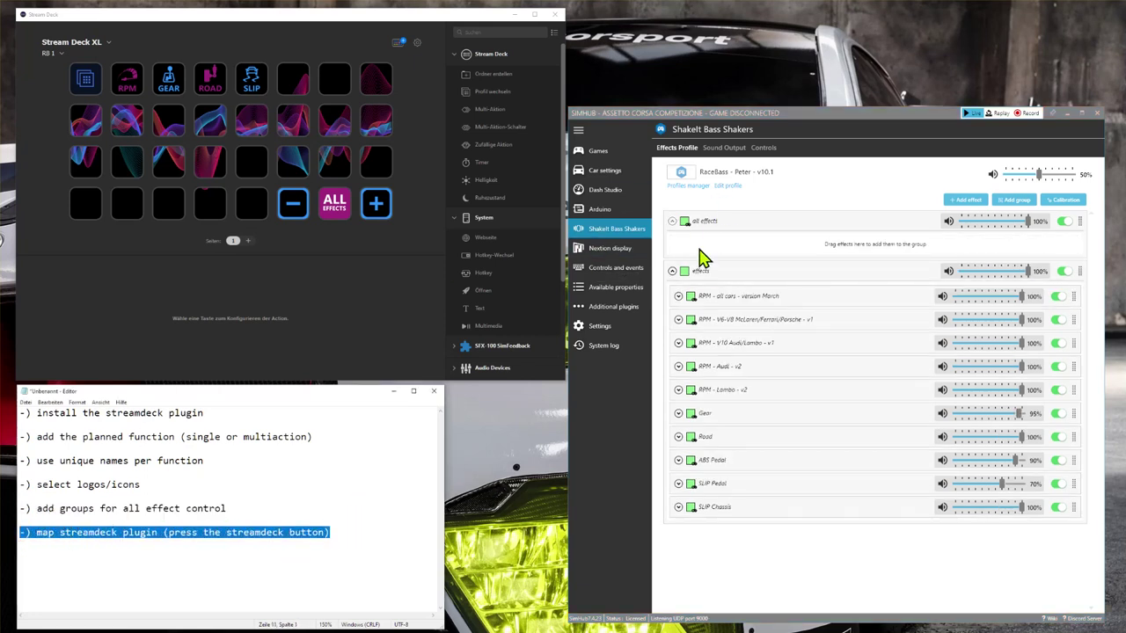
{"action": "left_click", "coordinate": [738, 270]}
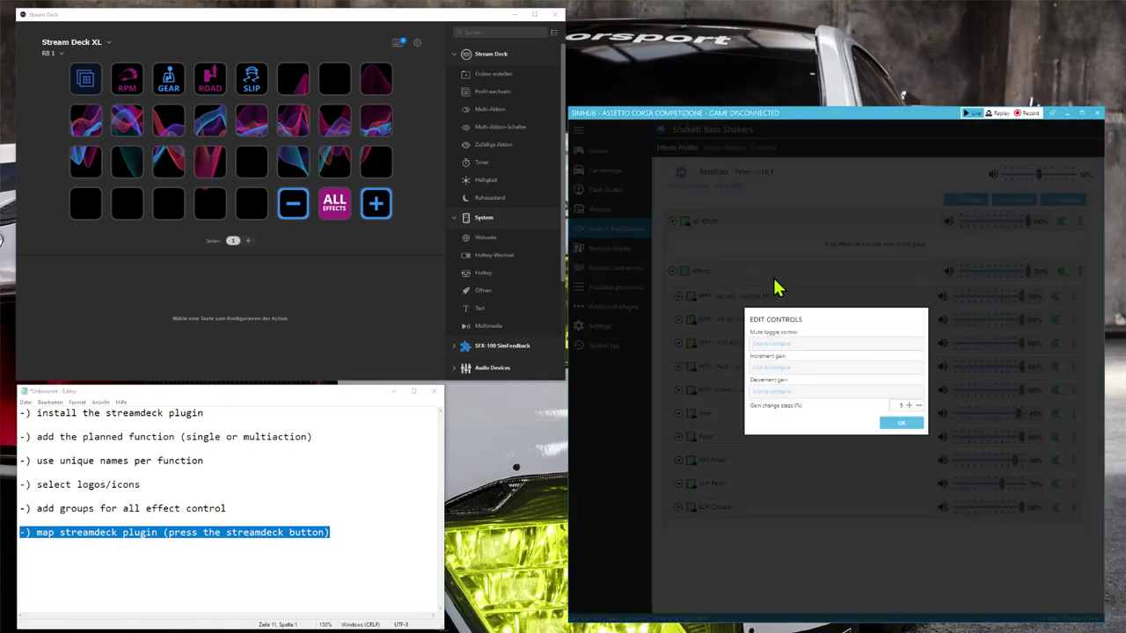
{"action": "left_click", "coordinate": [787, 350]}
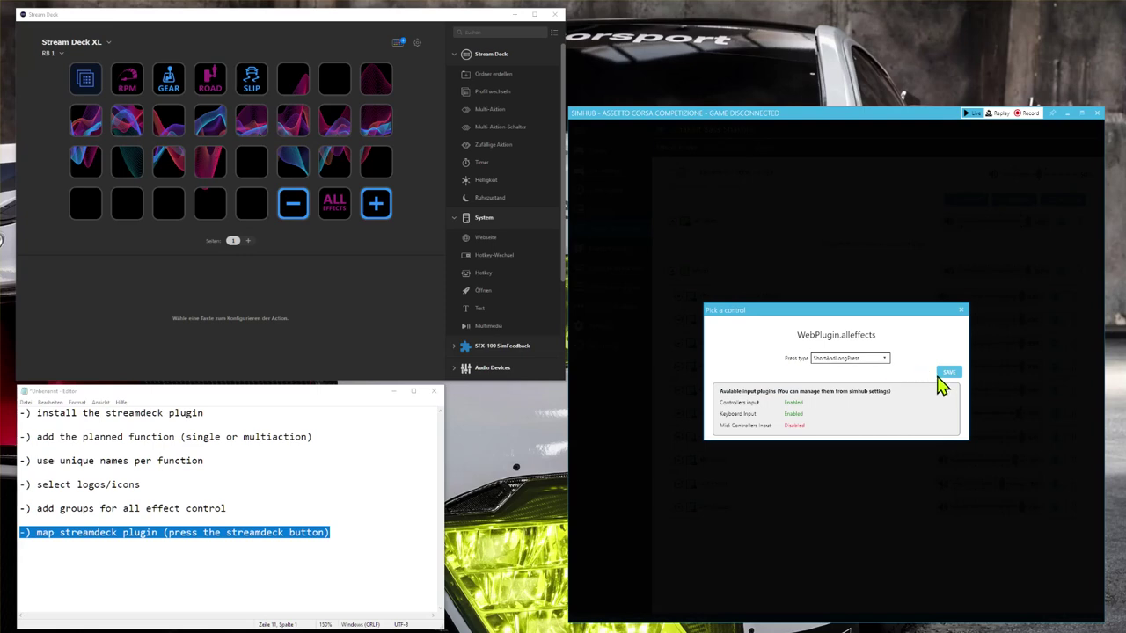
{"action": "left_click", "coordinate": [948, 372]}
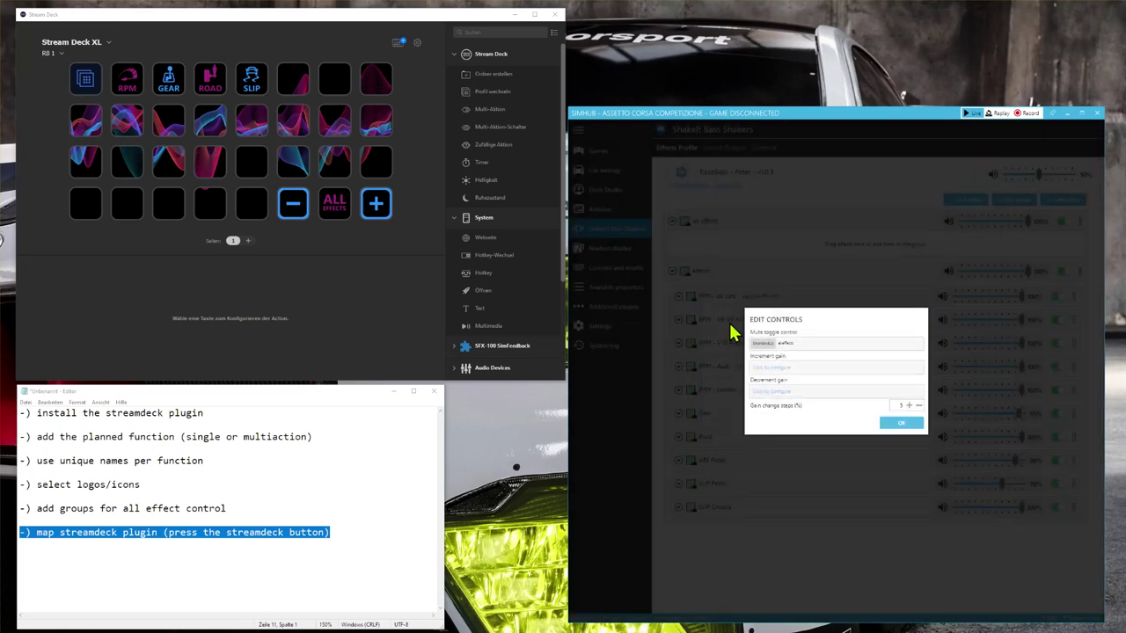
- Assign WebPlugin.alleffectsm to the group's increment gain and WebPlugin.alleffectsp to its decrement gain
{"action": "left_click", "coordinate": [785, 371]}
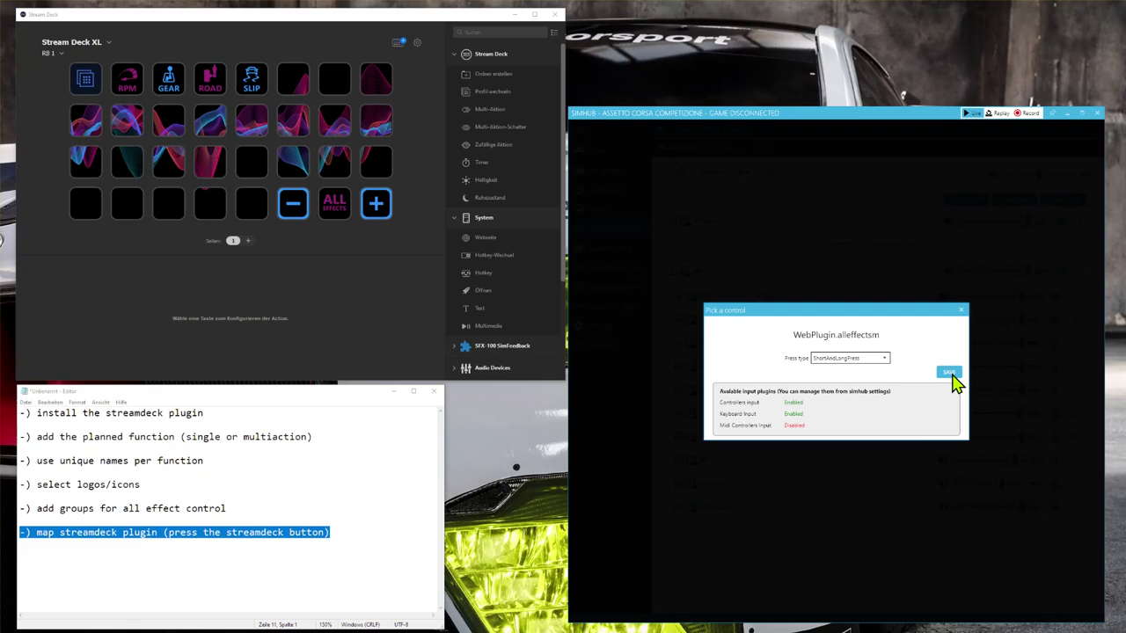
{"action": "left_click", "coordinate": [949, 373]}
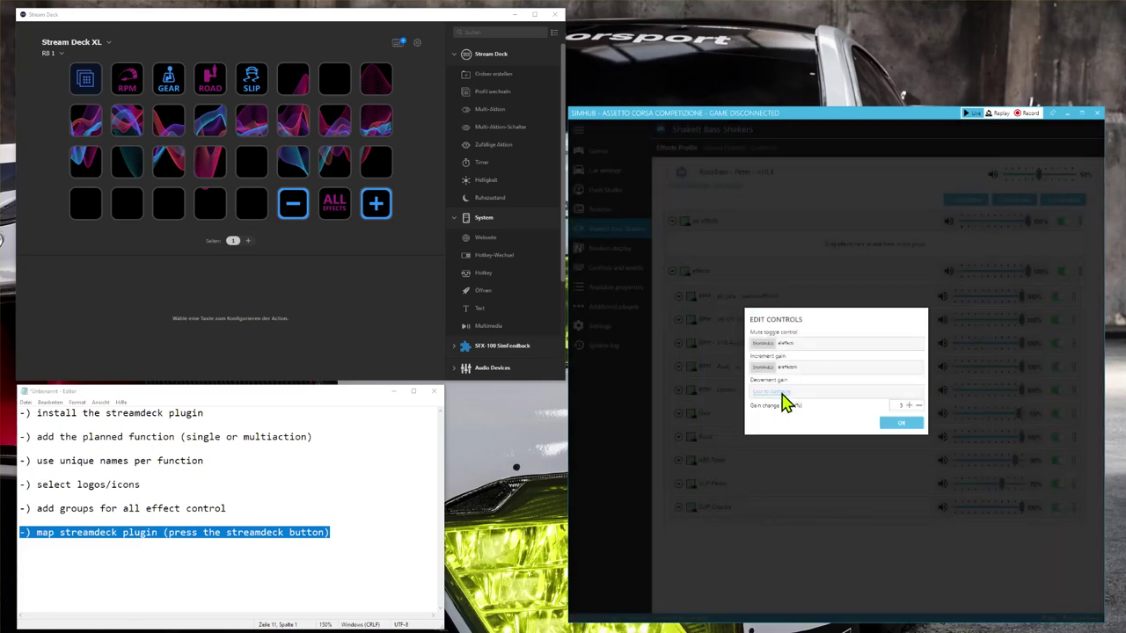
{"action": "left_click", "coordinate": [786, 393]}
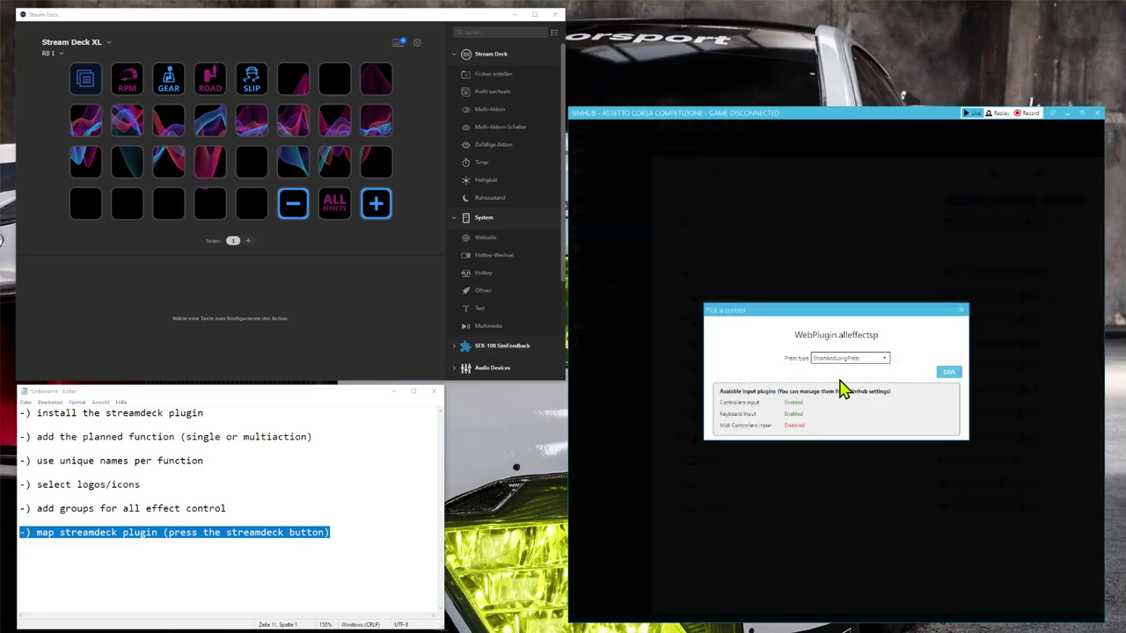
{"action": "left_click", "coordinate": [949, 372]}
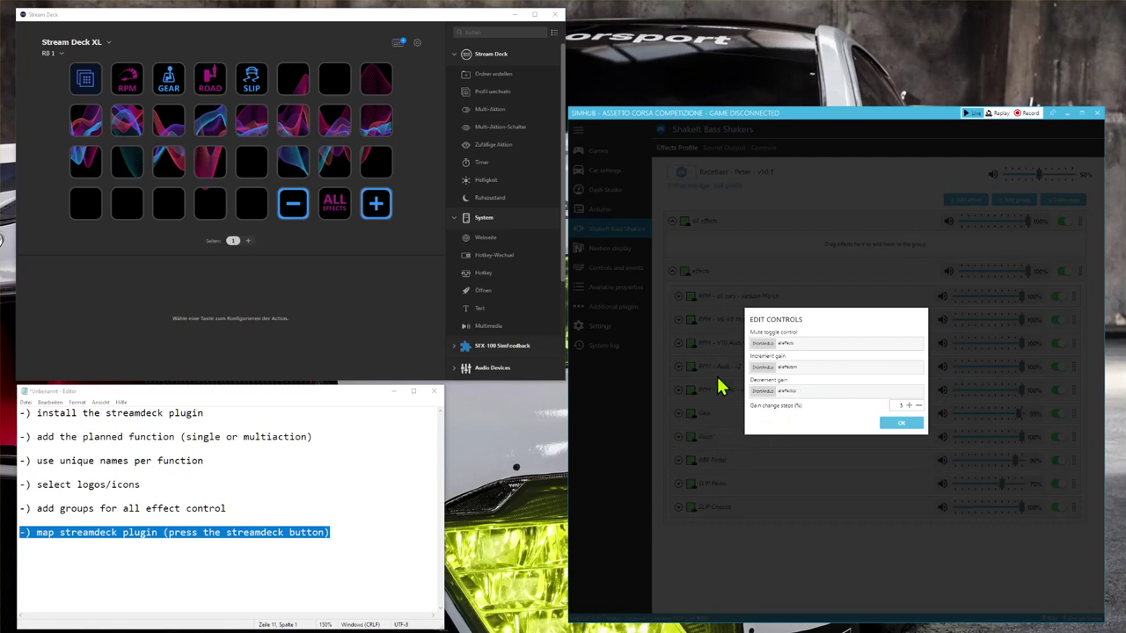
- Pick the gain controls again, with alleffectsm for increment and alleffectsp for decrement, and confirm the group's control settings
{"action": "mouse_move", "coordinate": [794, 380]}
{"action": "left_click", "coordinate": [811, 370]}
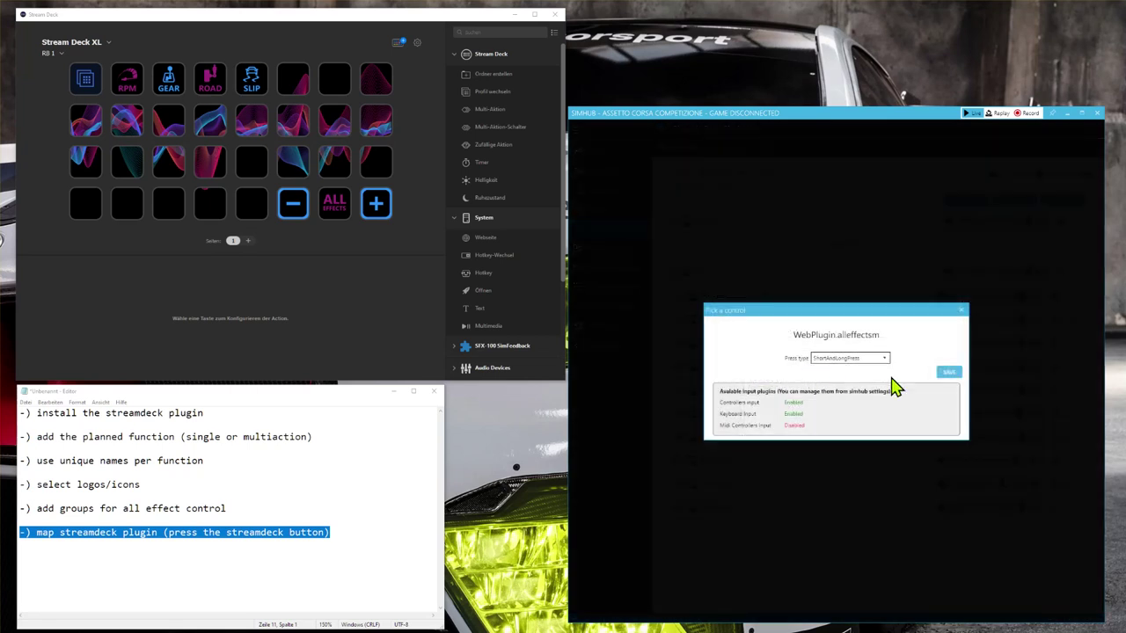
{"action": "left_click", "coordinate": [948, 372]}
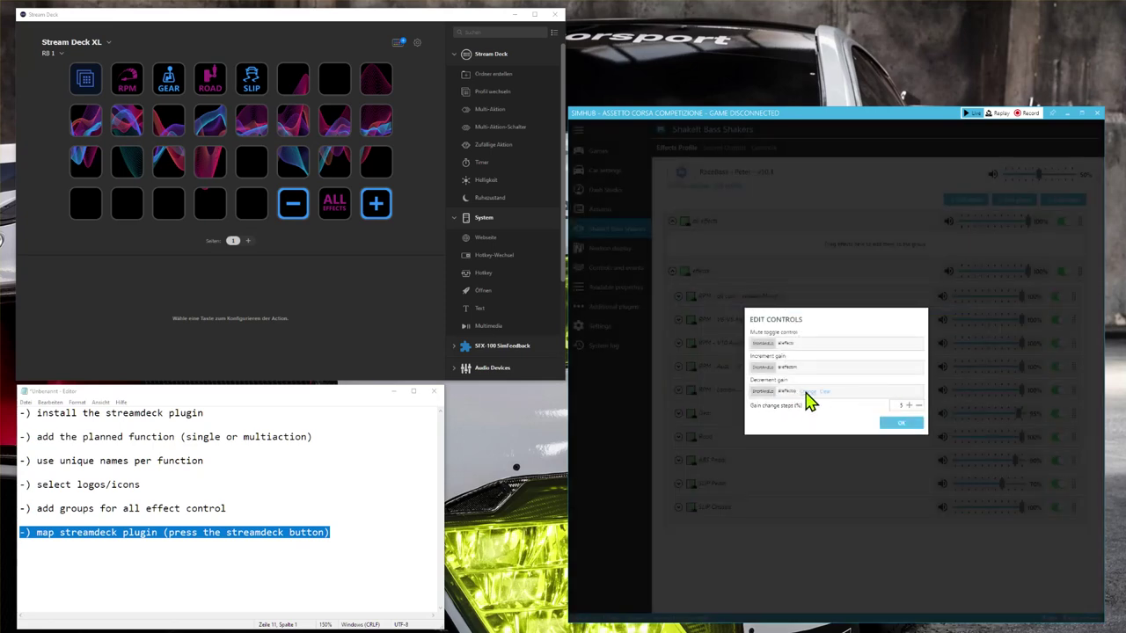
{"action": "left_click", "coordinate": [809, 401]}
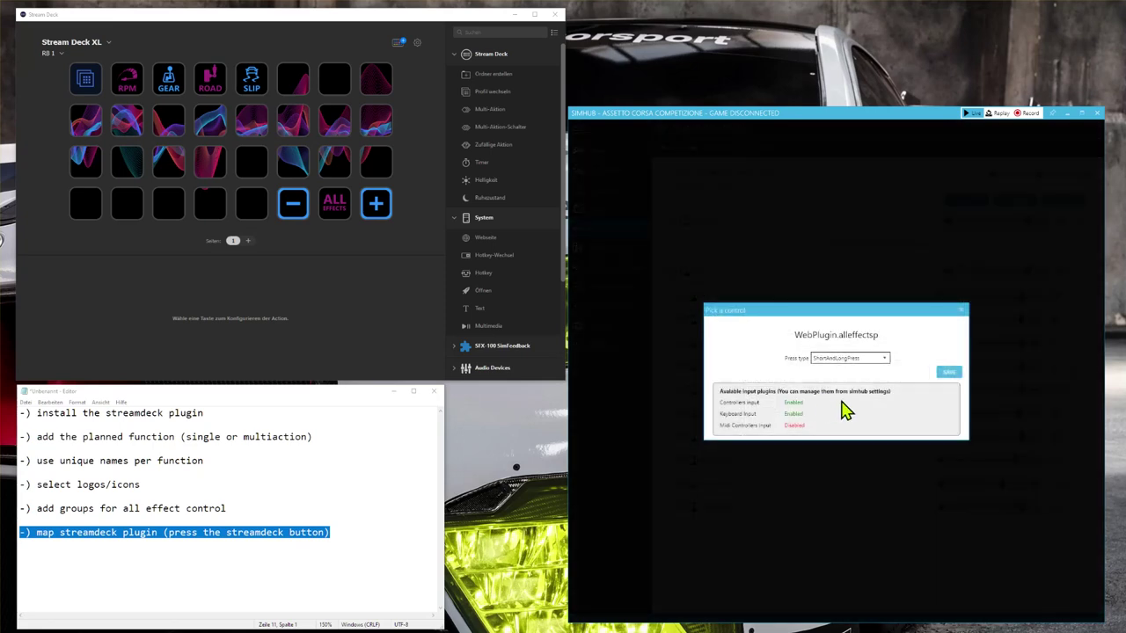
{"action": "left_click", "coordinate": [947, 372]}
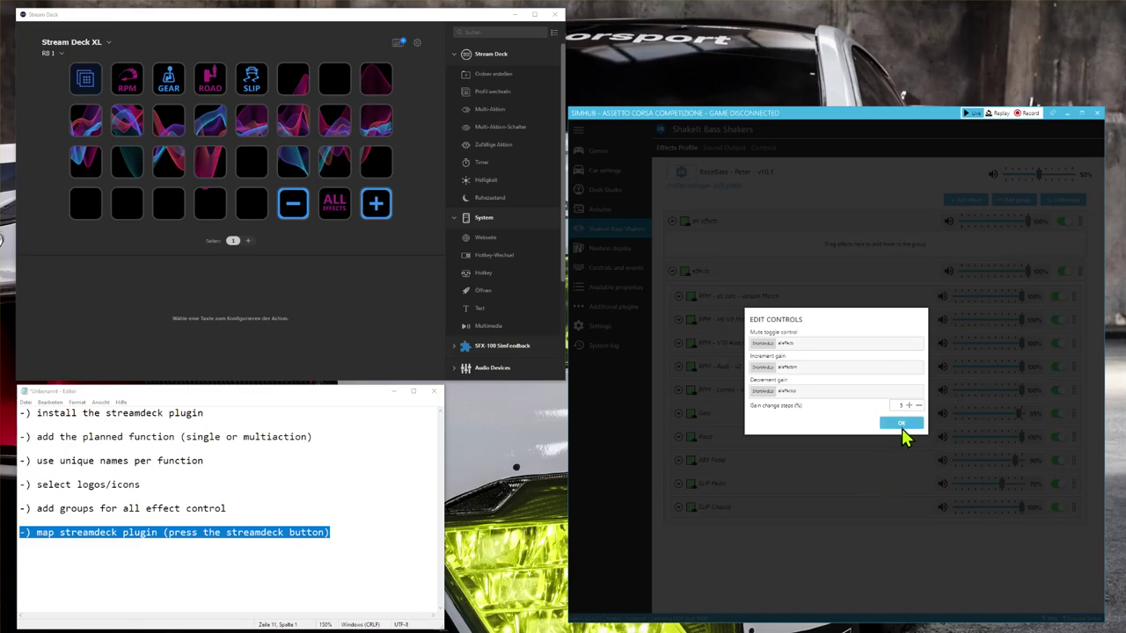
{"action": "left_click", "coordinate": [903, 423]}
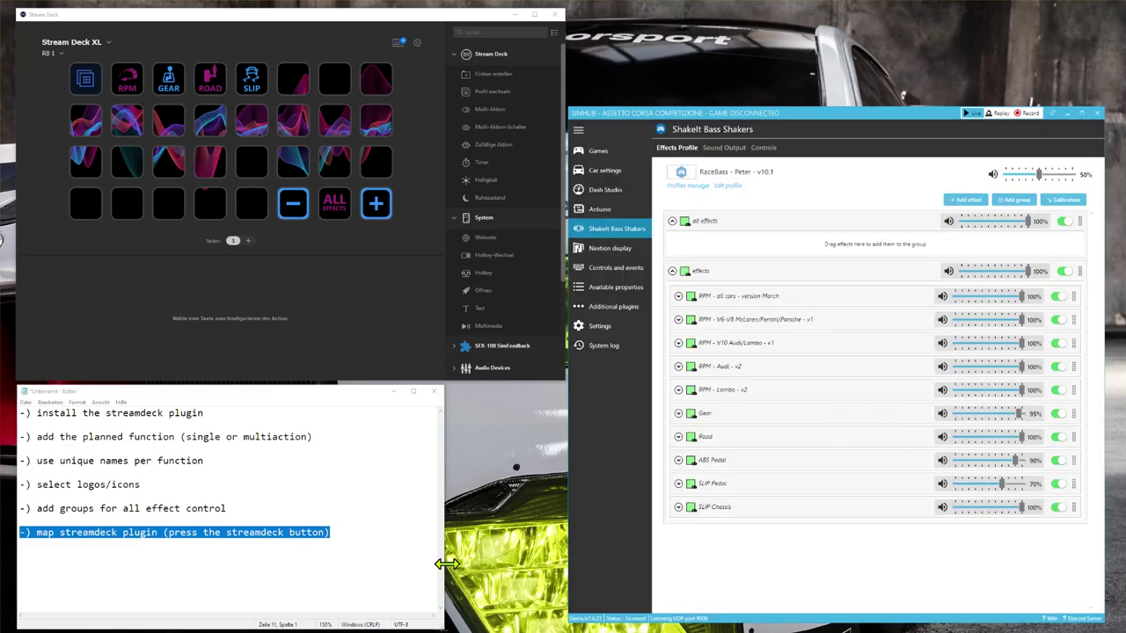
- Add the line "-) test and have fun" at the end of the notes
{"action": "left_click", "coordinate": [374, 534]}
{"action": "key", "text": "Return"}
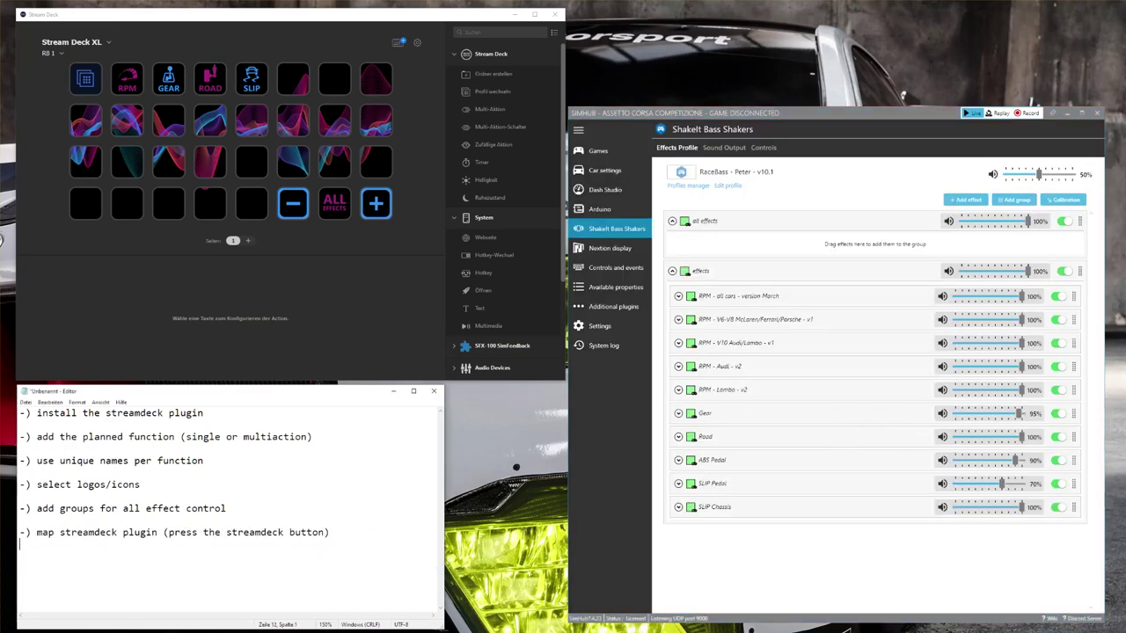
{"action": "type", "text": "-) test and have fun"}
- Close the notes file without saving the changes
{"action": "left_click", "coordinate": [715, 114]}
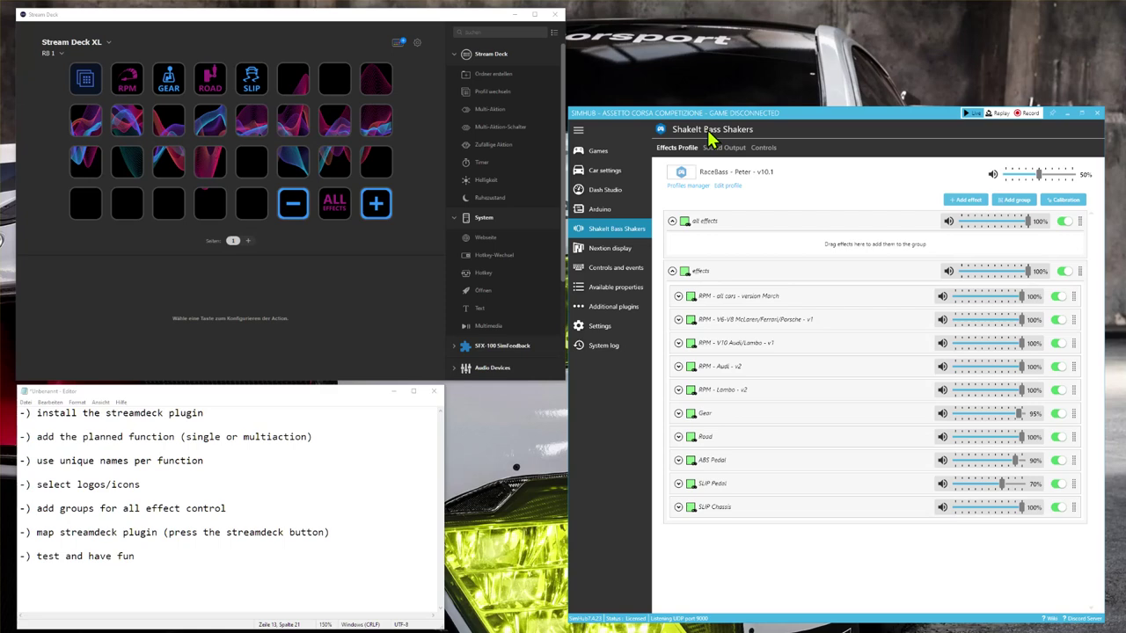
{"action": "left_click", "coordinate": [429, 392]}
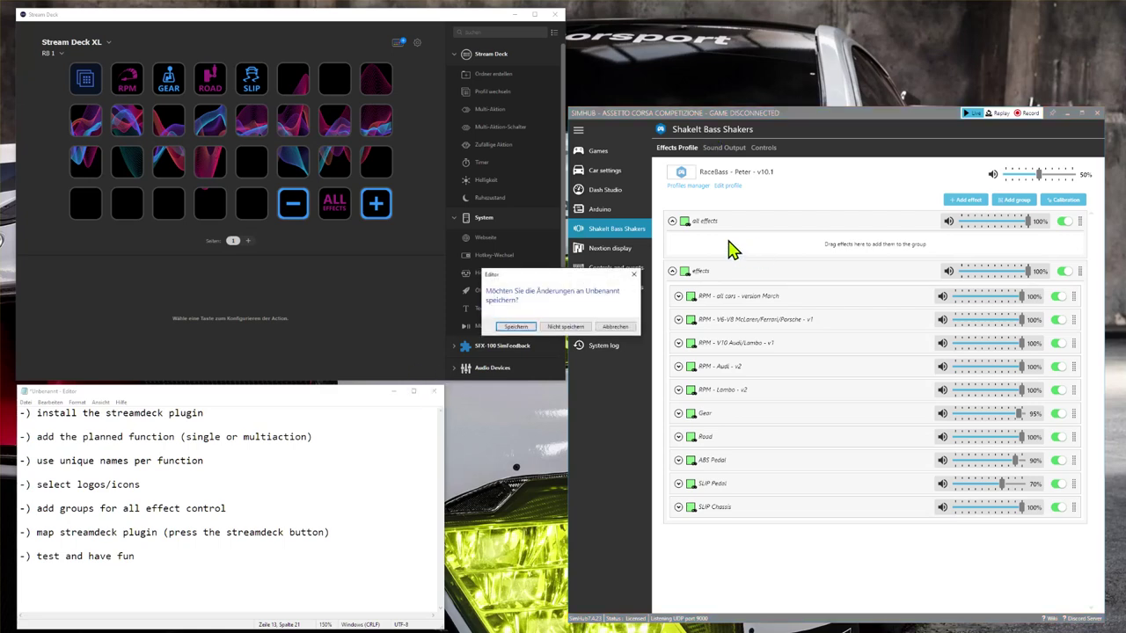
{"action": "left_click", "coordinate": [564, 330]}
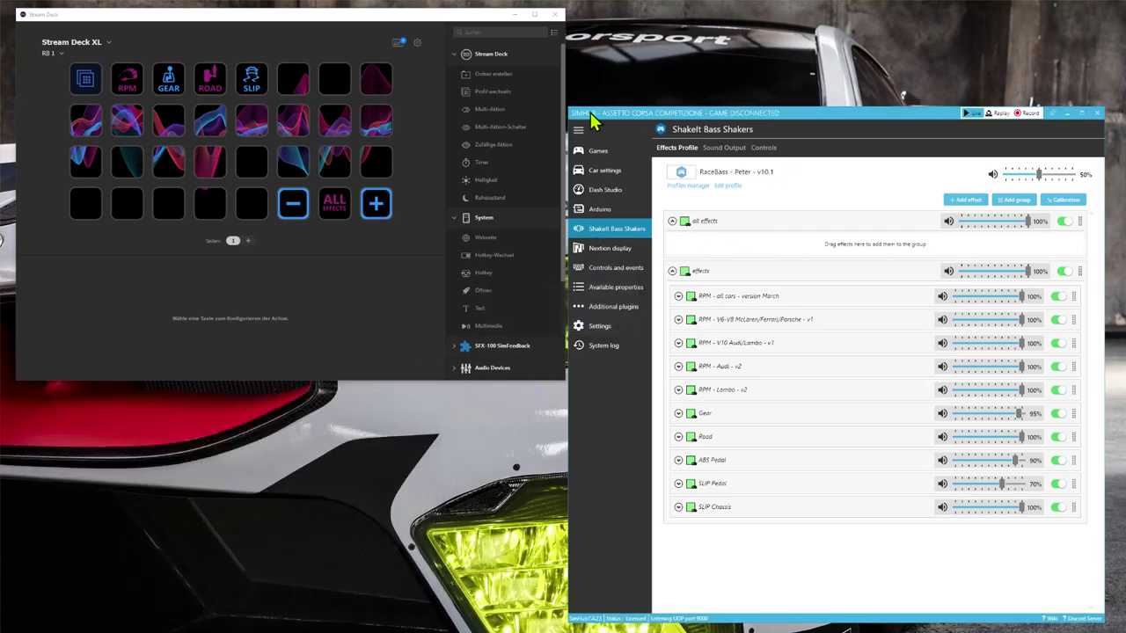
- Test the mute toggle of the "effects" group by muting and unmuting it
{"action": "left_click", "coordinate": [495, 11]}
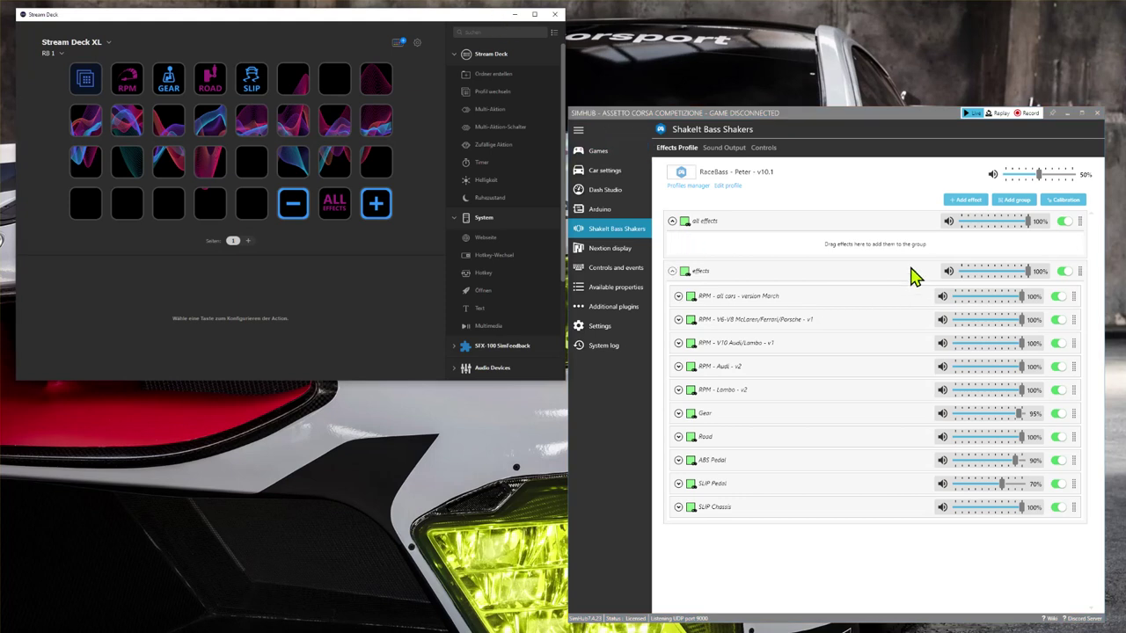
{"action": "left_click", "coordinate": [947, 273]}
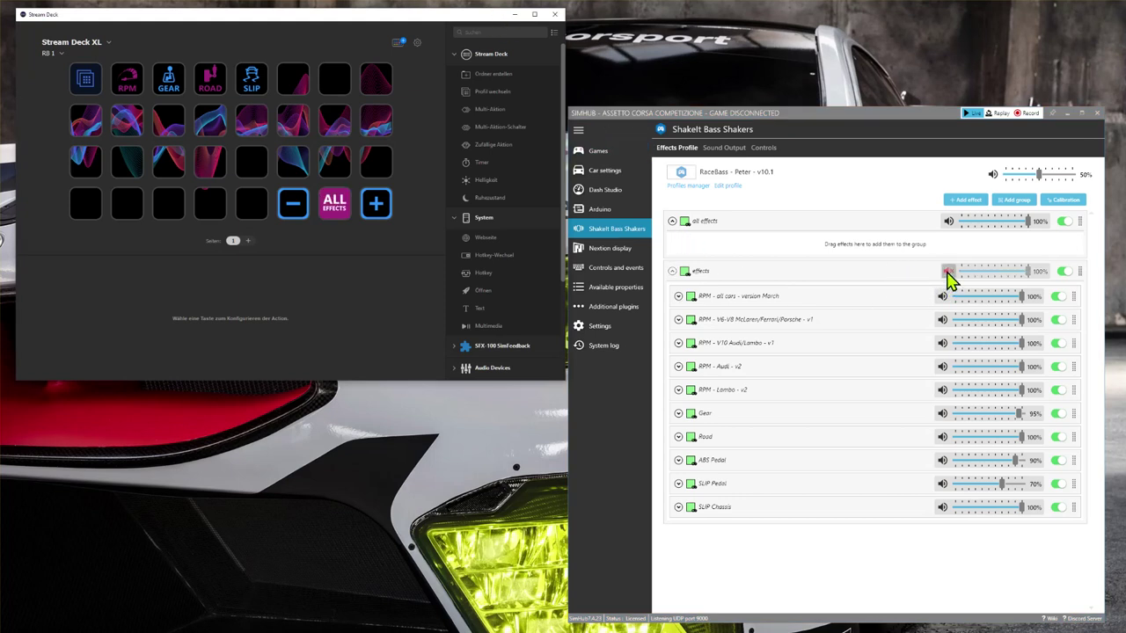
{"action": "left_click", "coordinate": [947, 273]}
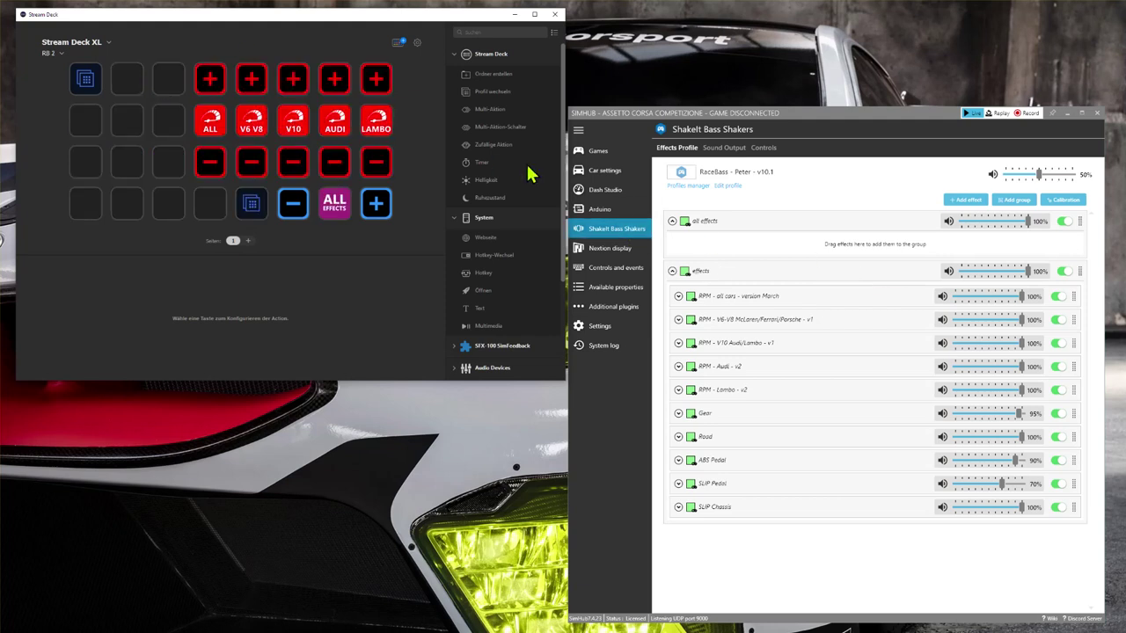
- Mute the "RPM - all cars - version March" and "RPM - V6-V8 McLaren/Ferrari/Porsche - v1" effects
{"action": "left_click", "coordinate": [947, 296]}
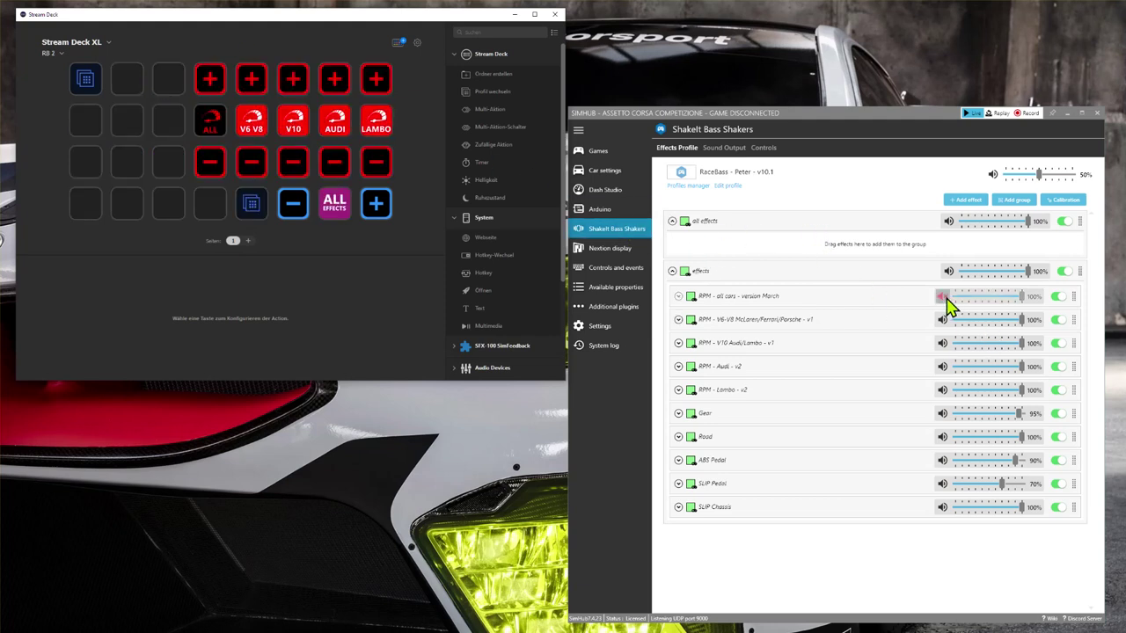
{"action": "left_click", "coordinate": [943, 320]}
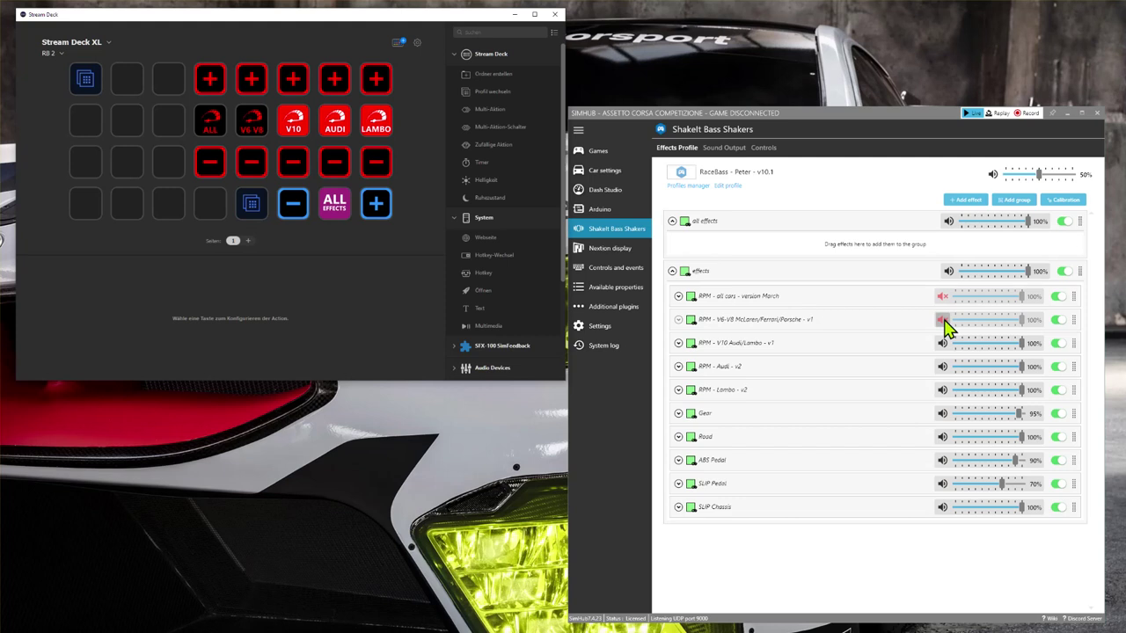